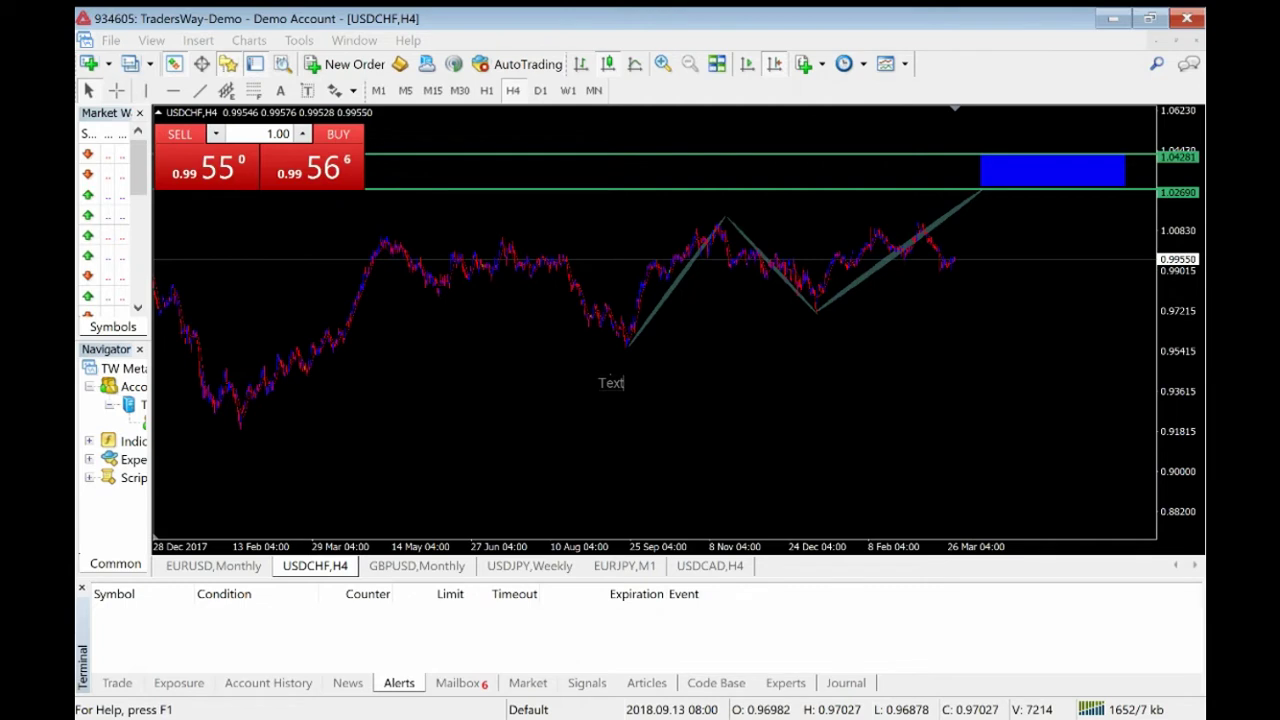
- Change the Text label to a large letter A and move it just below the zigzag's starting low
click(730, 466)
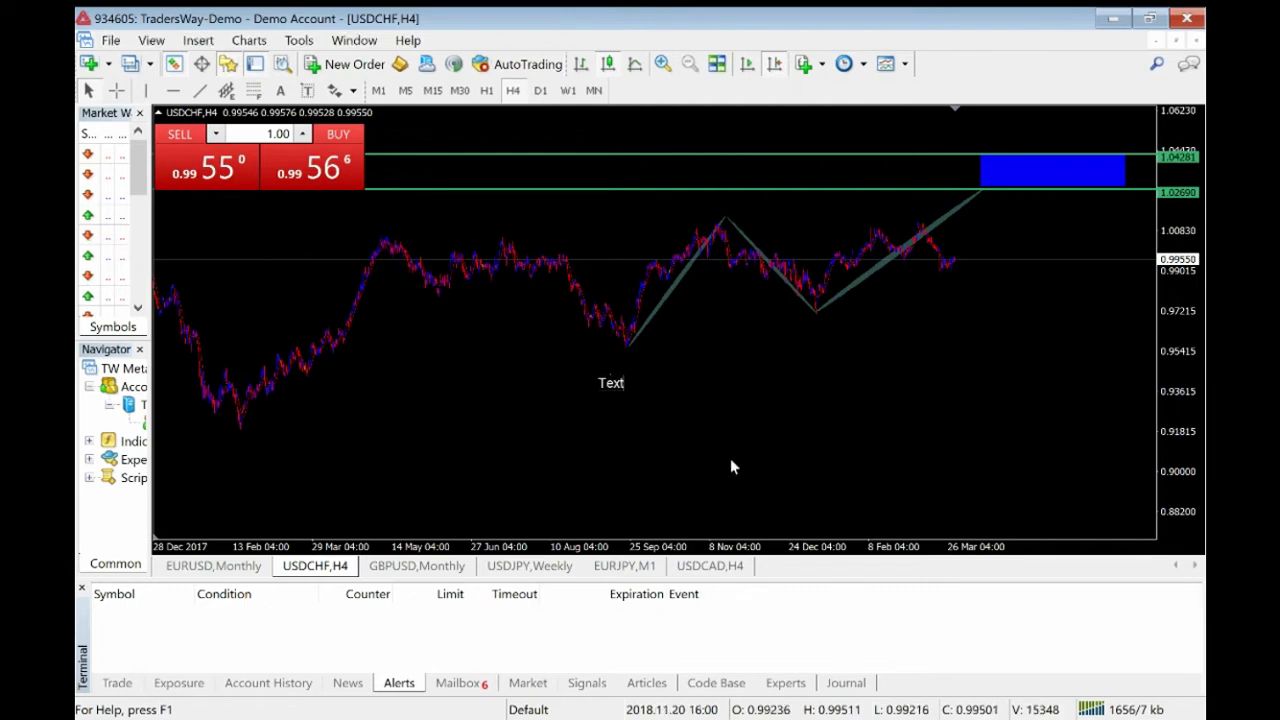
double_click(616, 388)
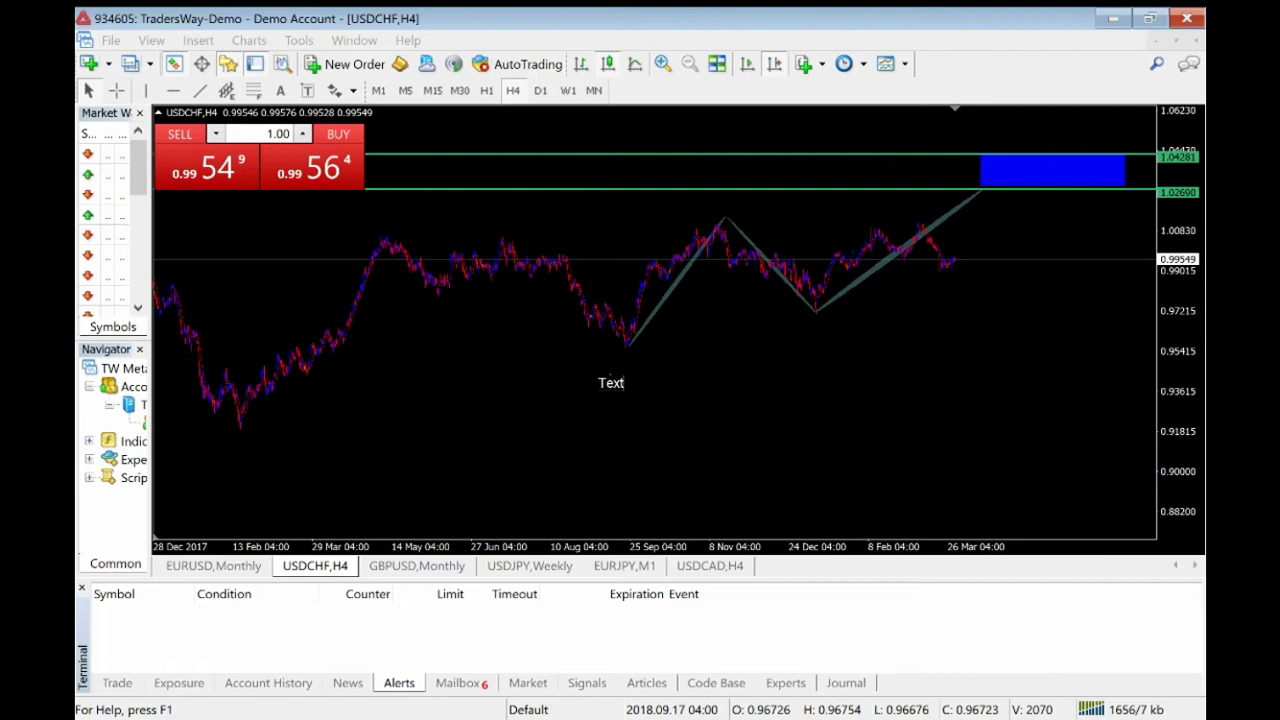
key(Return)
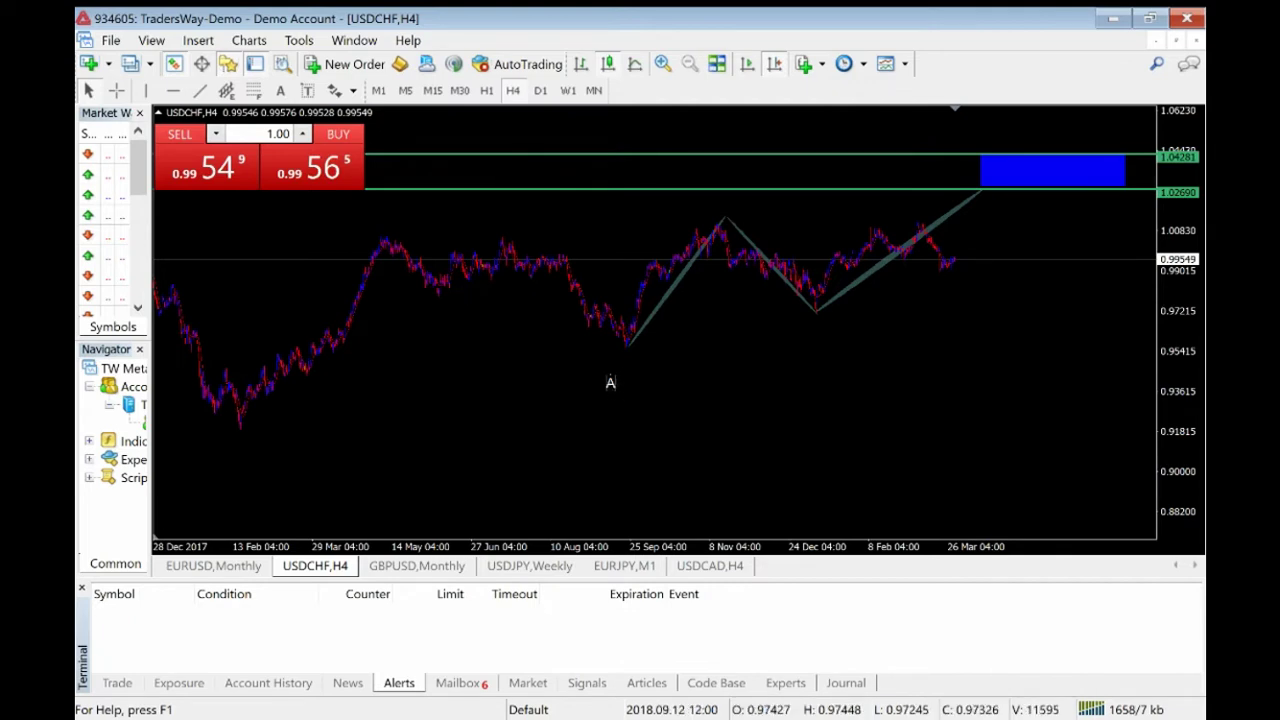
double_click(610, 385)
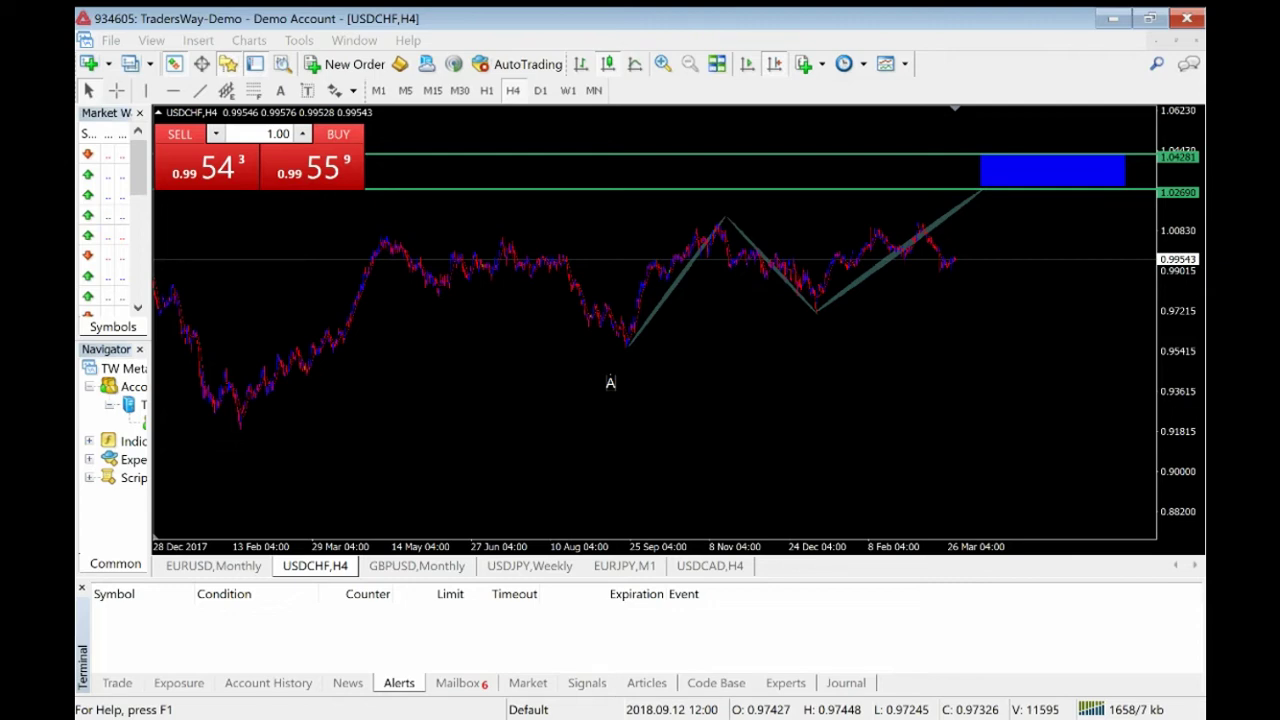
key(Return)
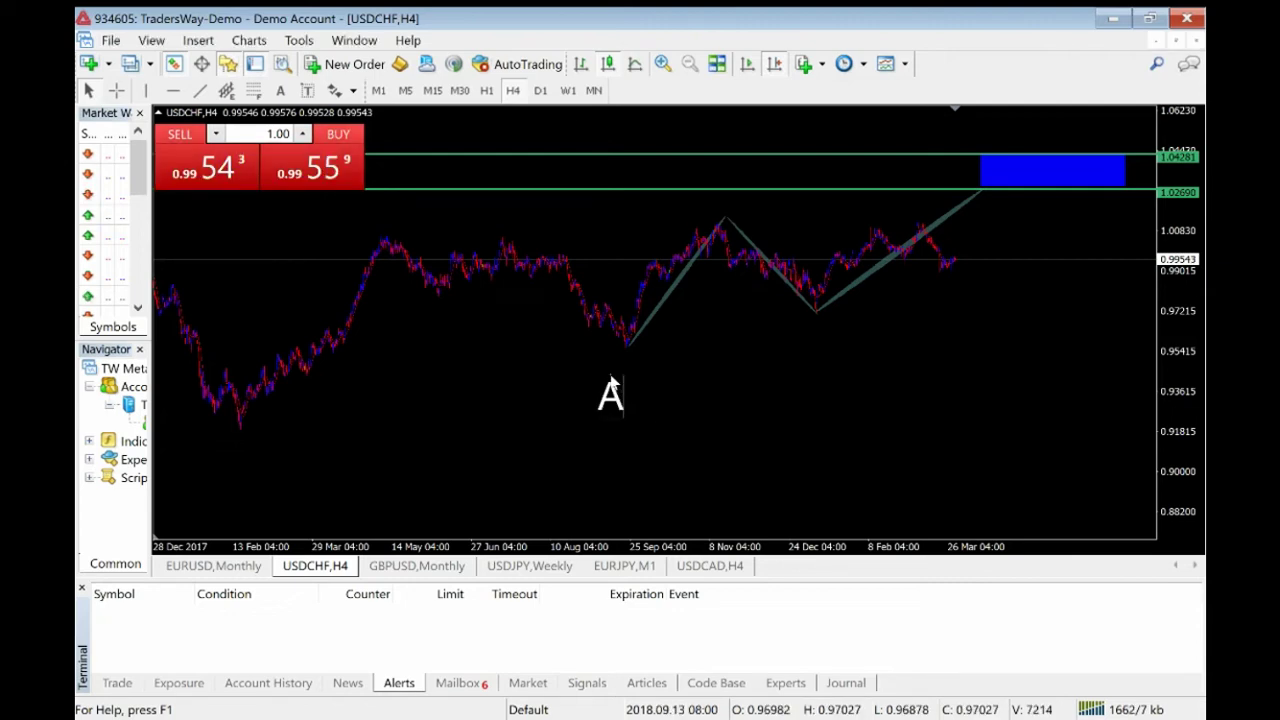
drag(612, 383, 627, 368)
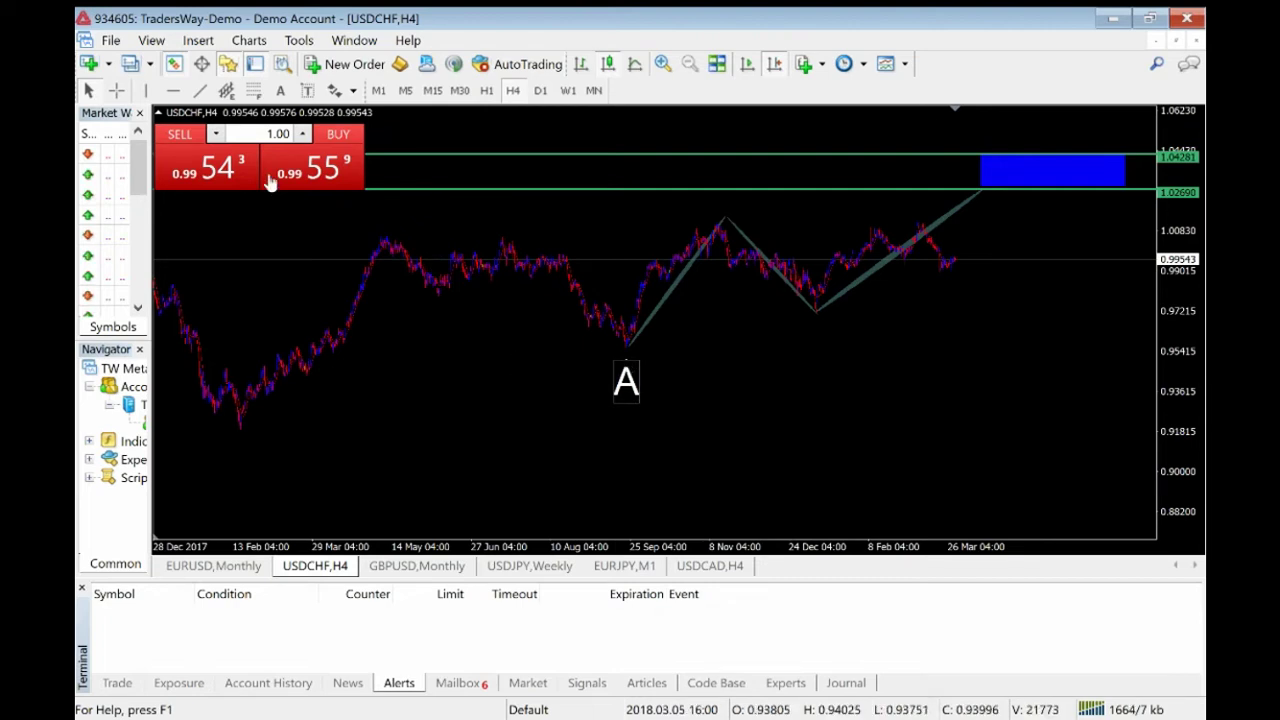
click(279, 90)
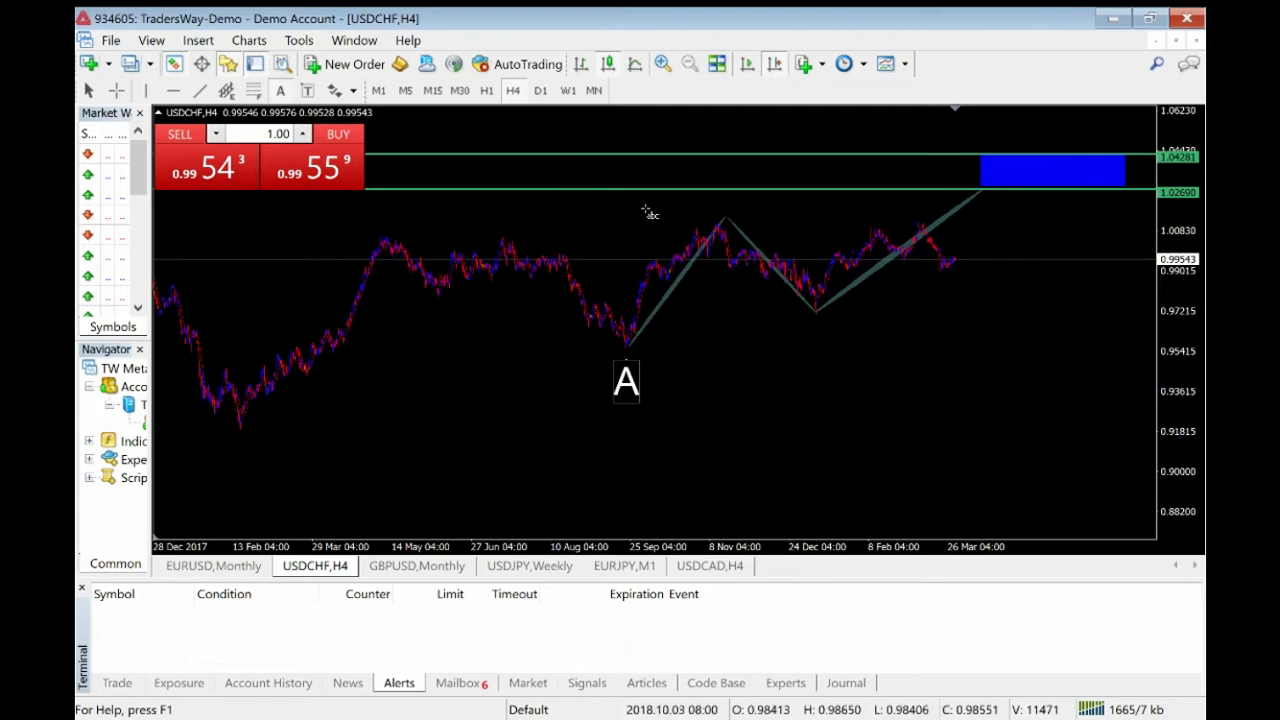
- Add a large B label and settle it directly over the zigzag's first peak
click(742, 205)
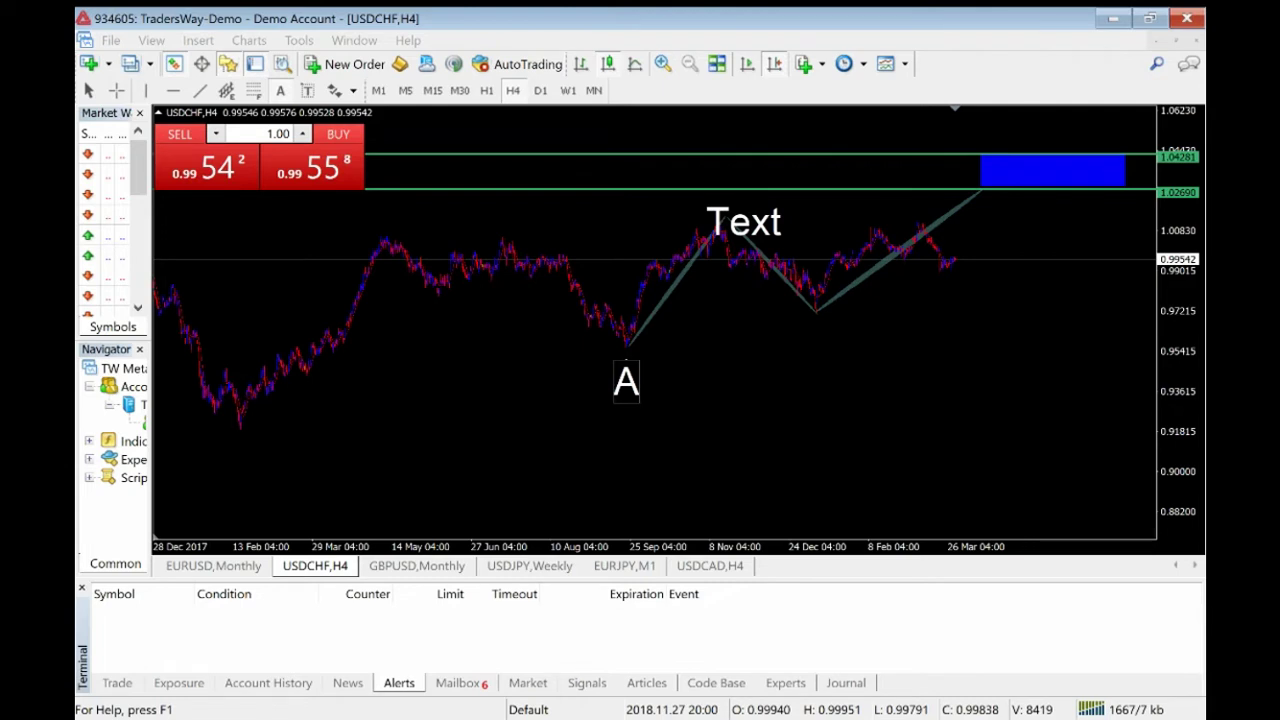
key(Return)
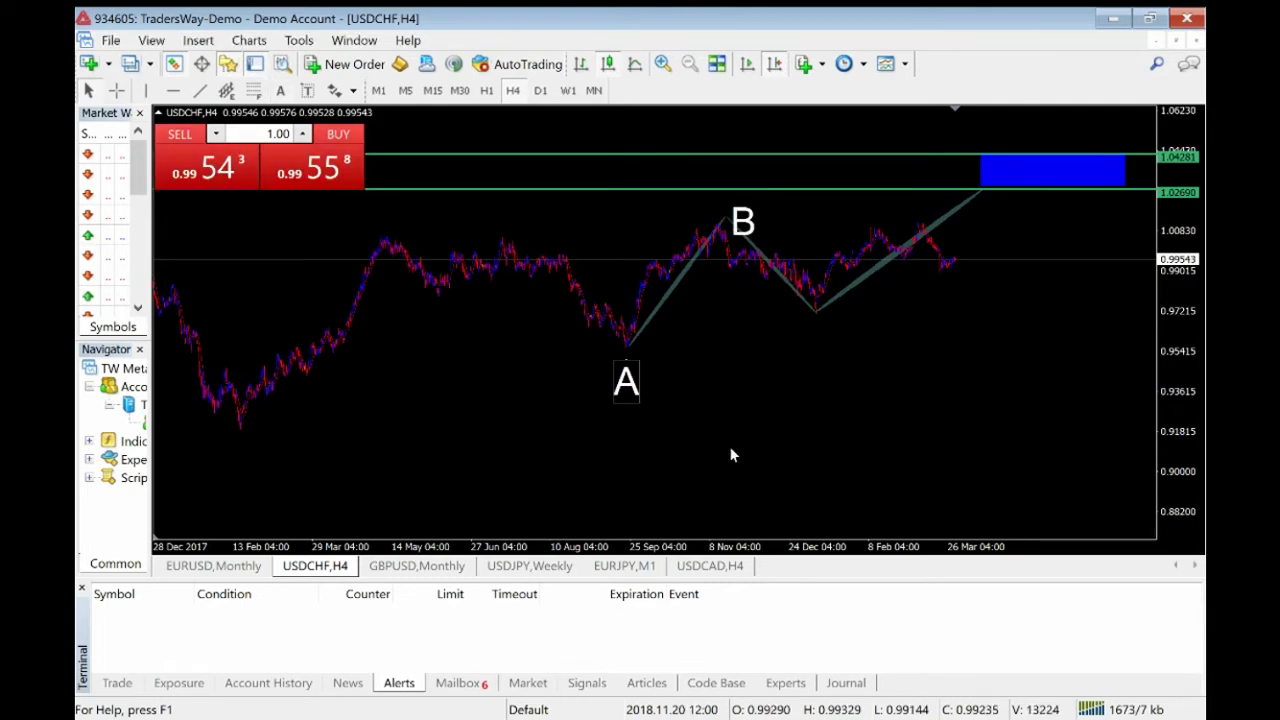
double_click(743, 212)
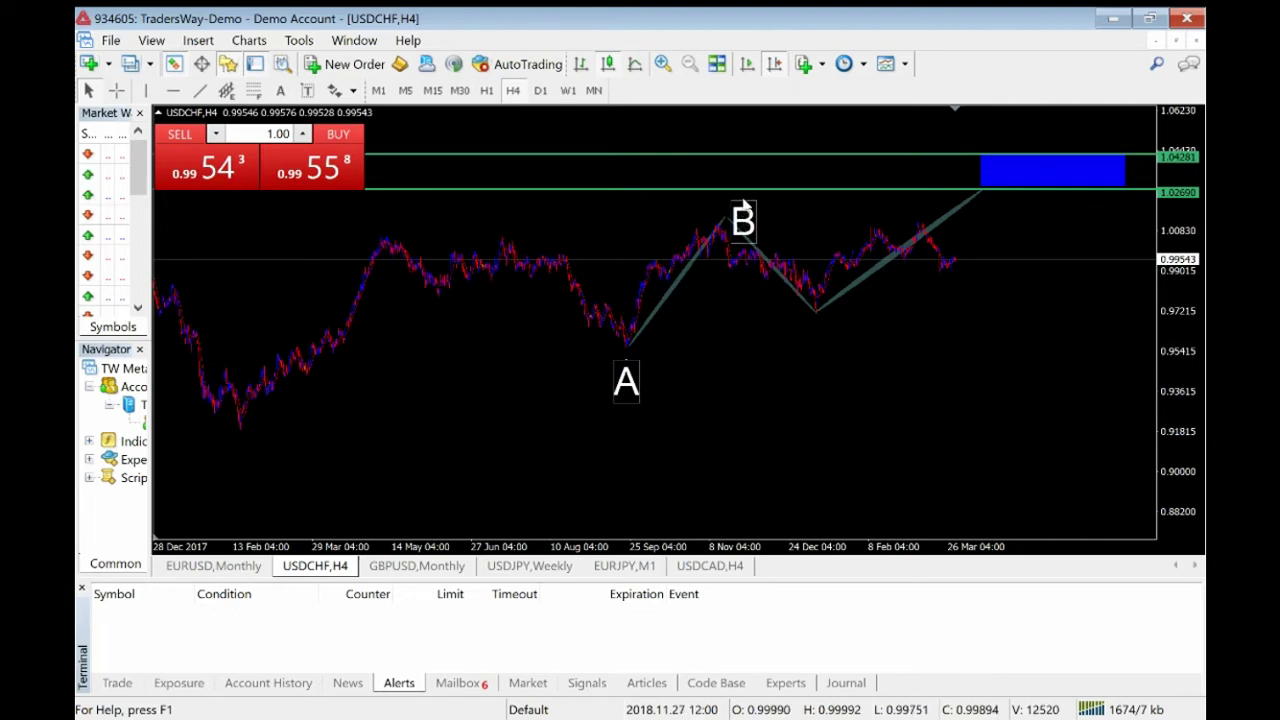
mouse_move(744, 205)
mouse_down()
mouse_move(772, 191)
mouse_move(757, 201)
mouse_up()
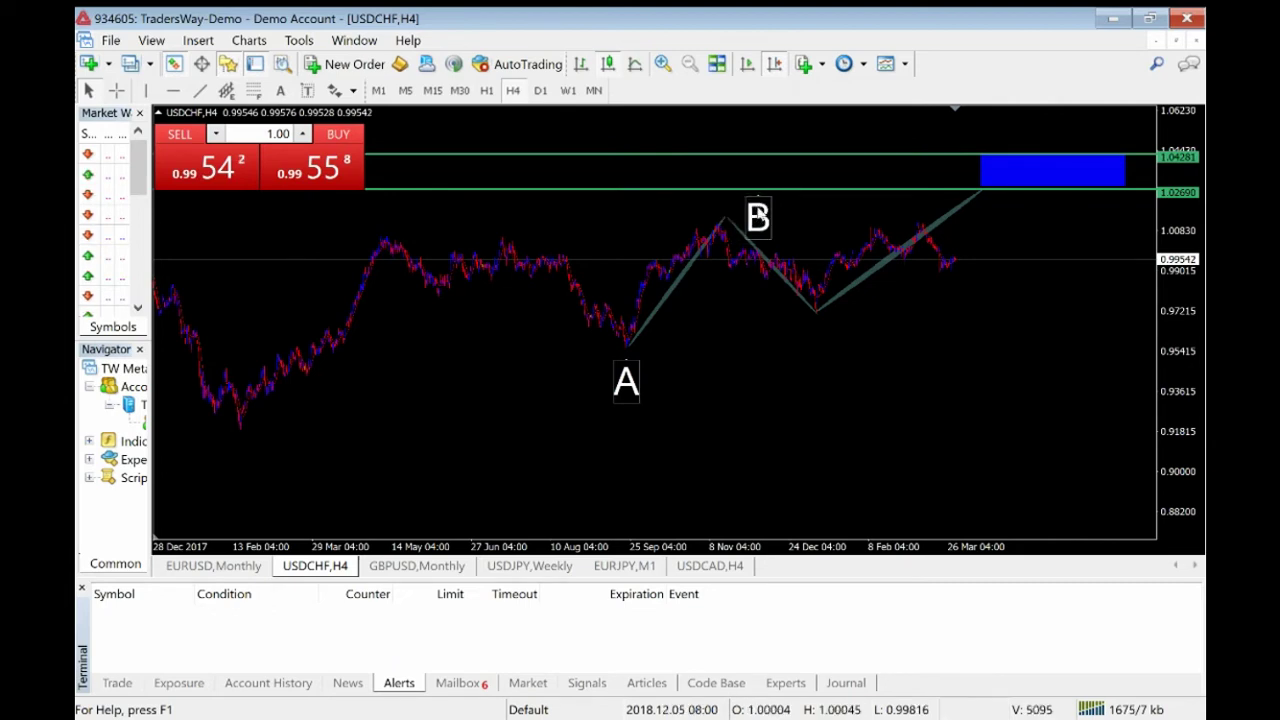
drag(762, 206, 729, 190)
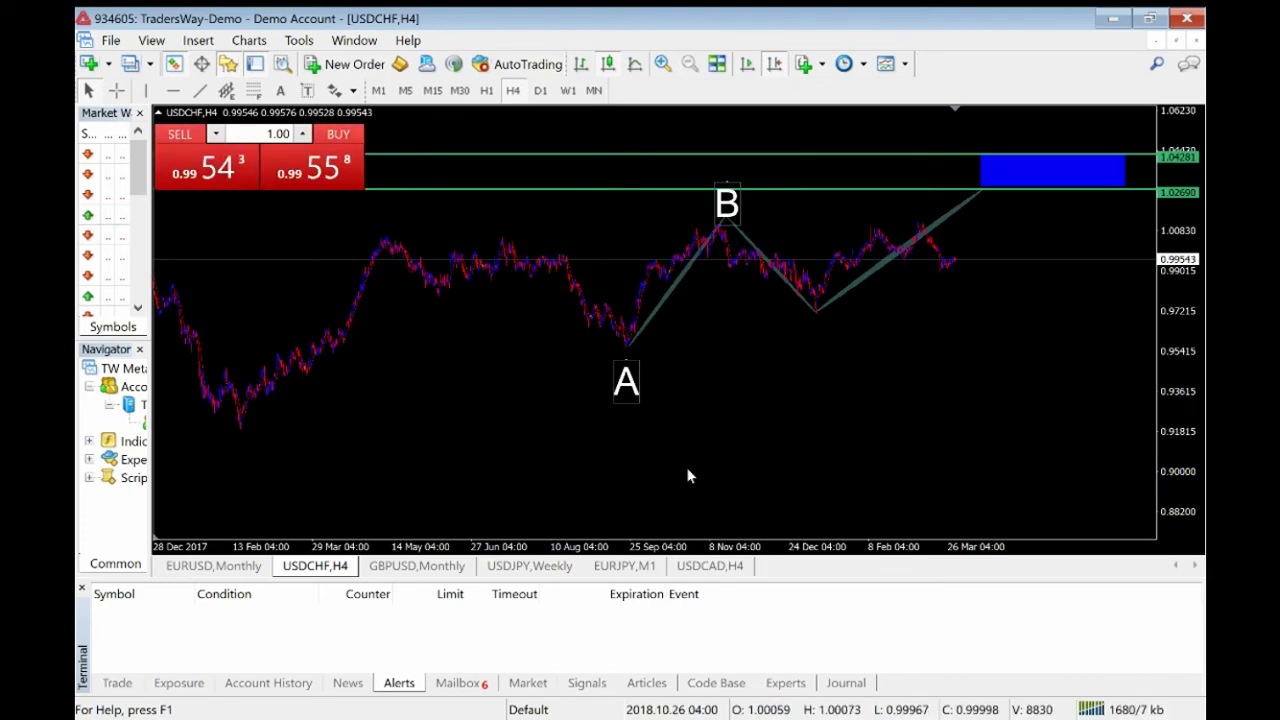
click(255, 91)
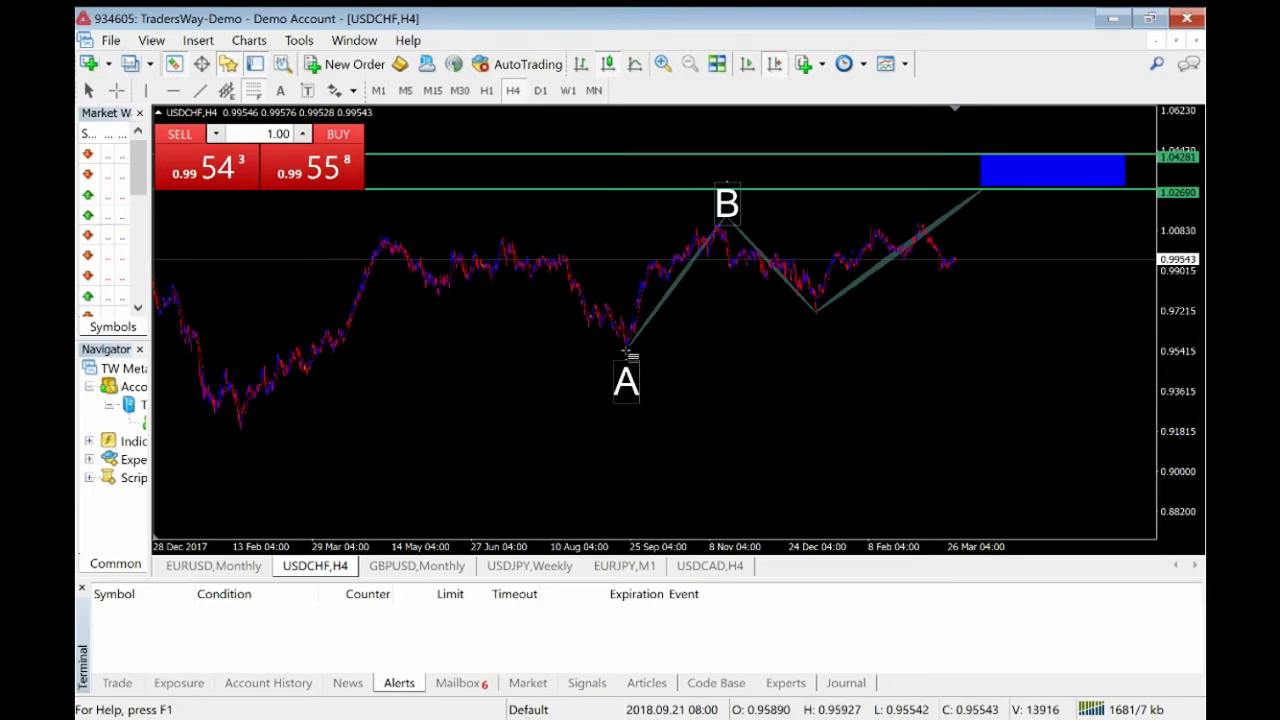
mouse_move(631, 349)
mouse_down()
mouse_move(620, 348)
mouse_move(674, 309)
mouse_move(724, 233)
mouse_move(768, 217)
mouse_up()
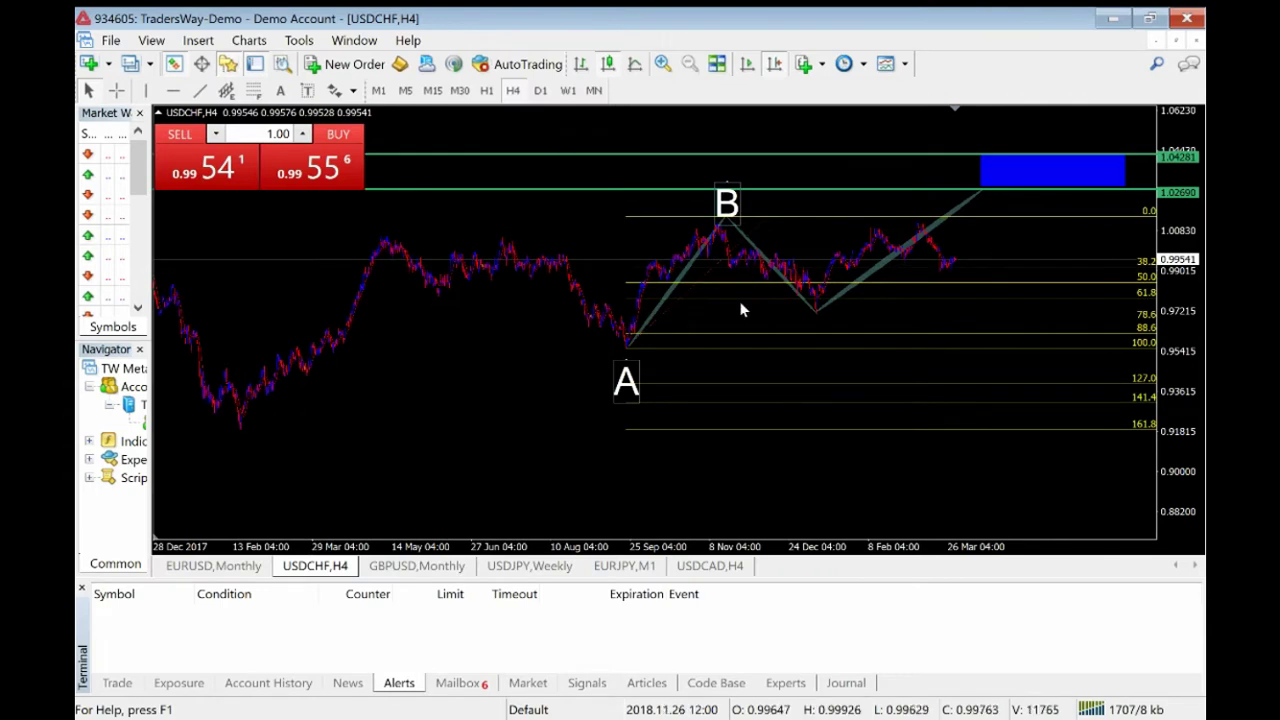
right_click(768, 224)
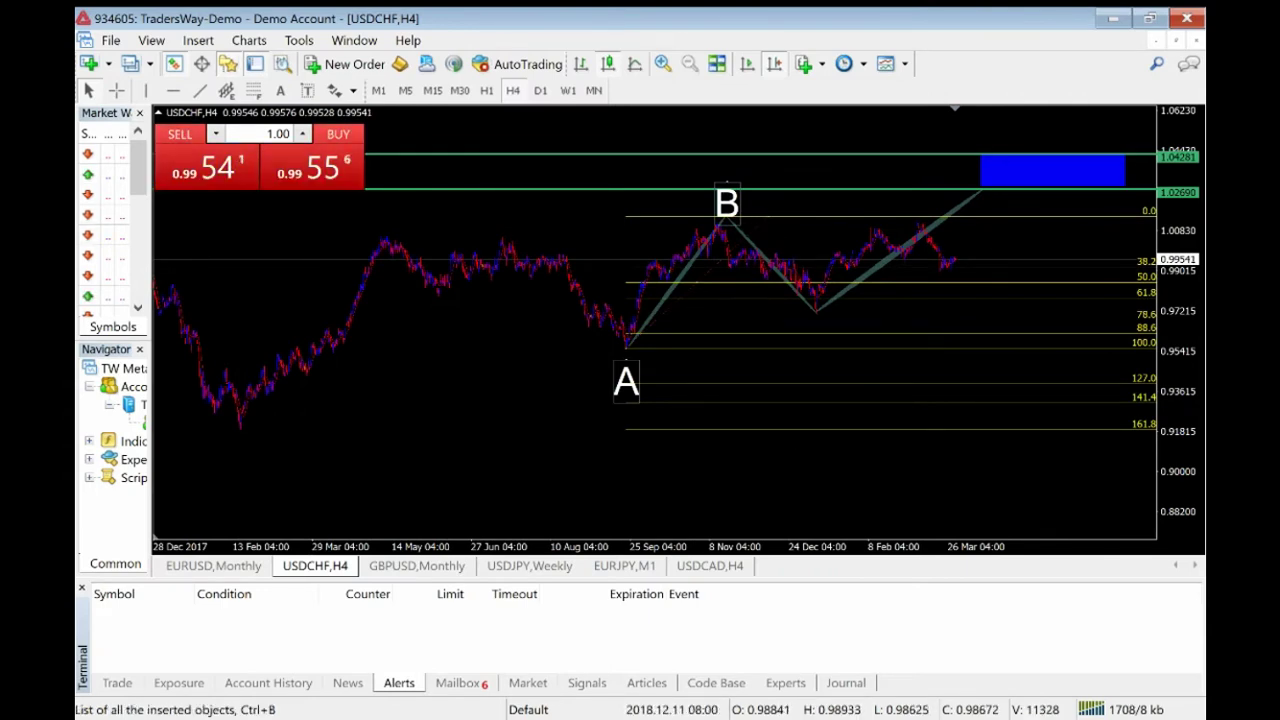
click(819, 272)
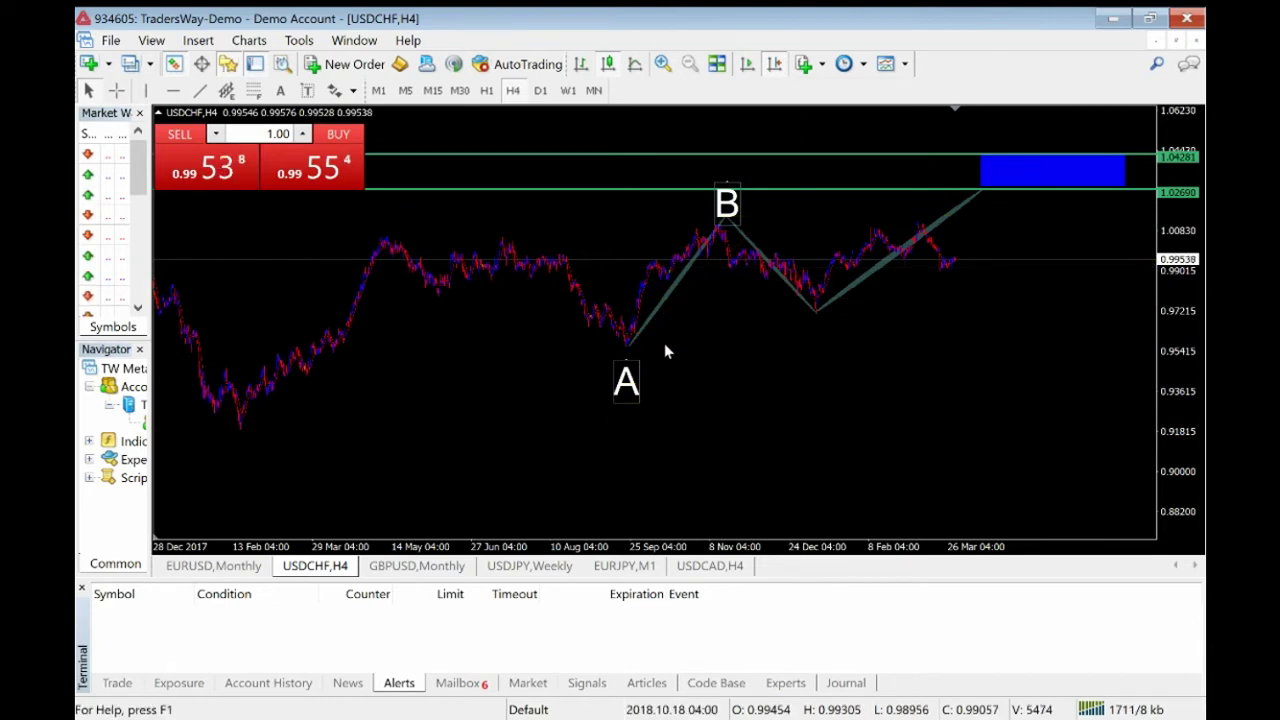
- Label the second low C and drop a new Text label below the blue target zone
click(280, 90)
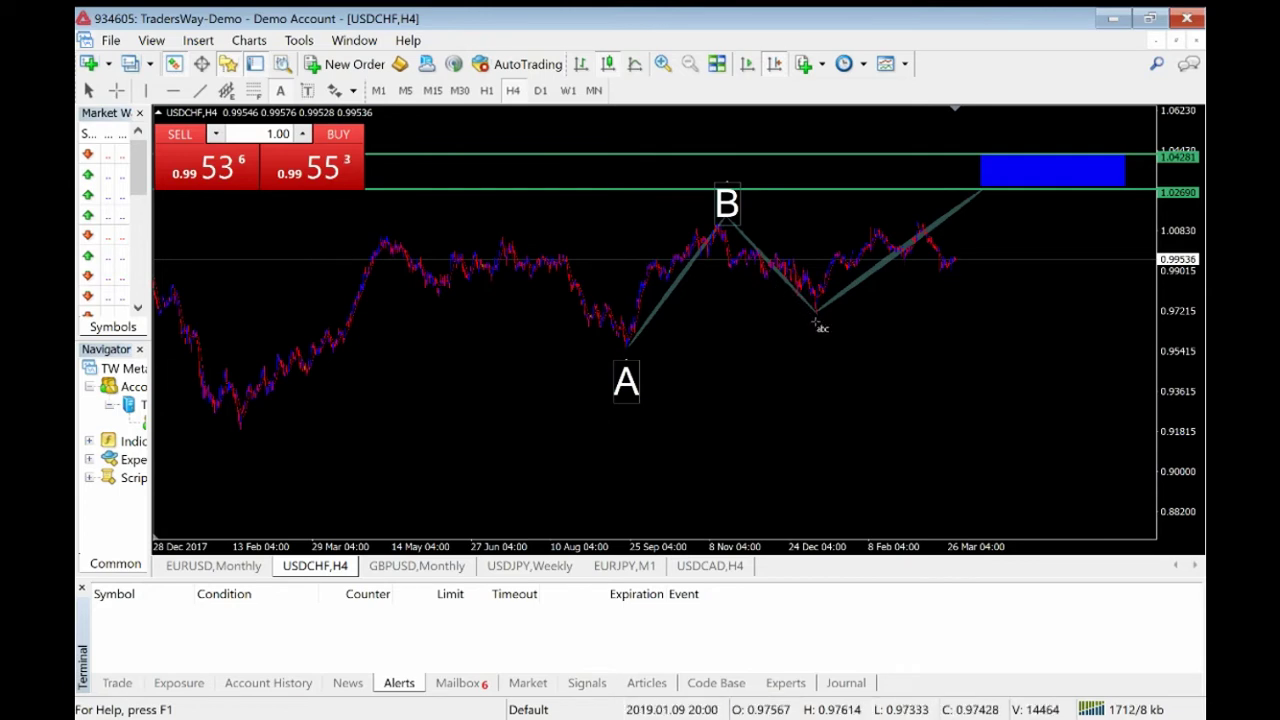
click(815, 322)
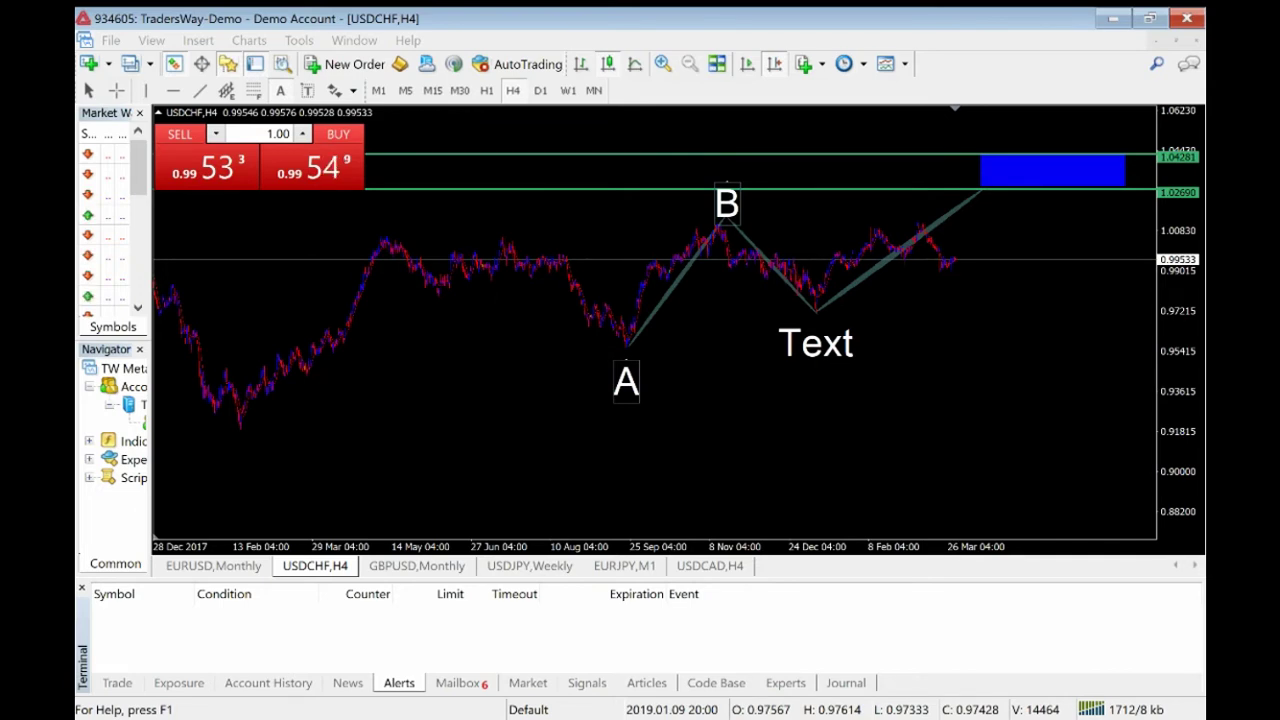
key(Return)
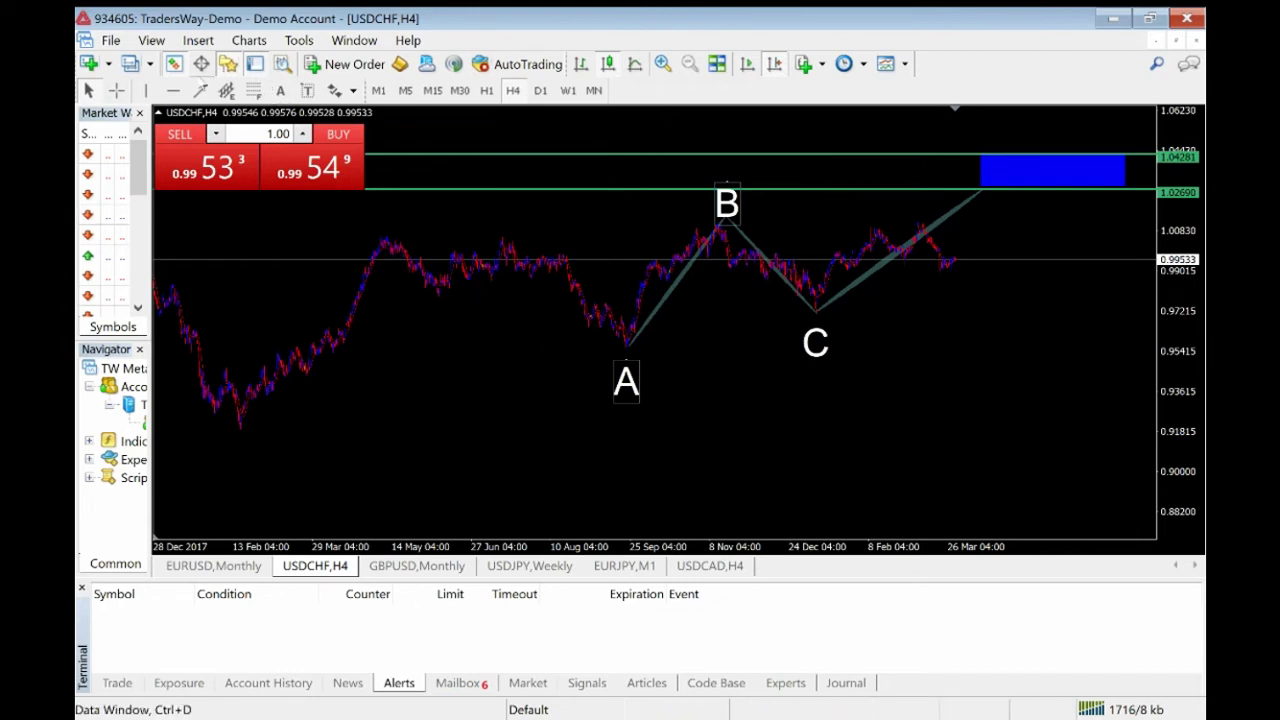
click(281, 91)
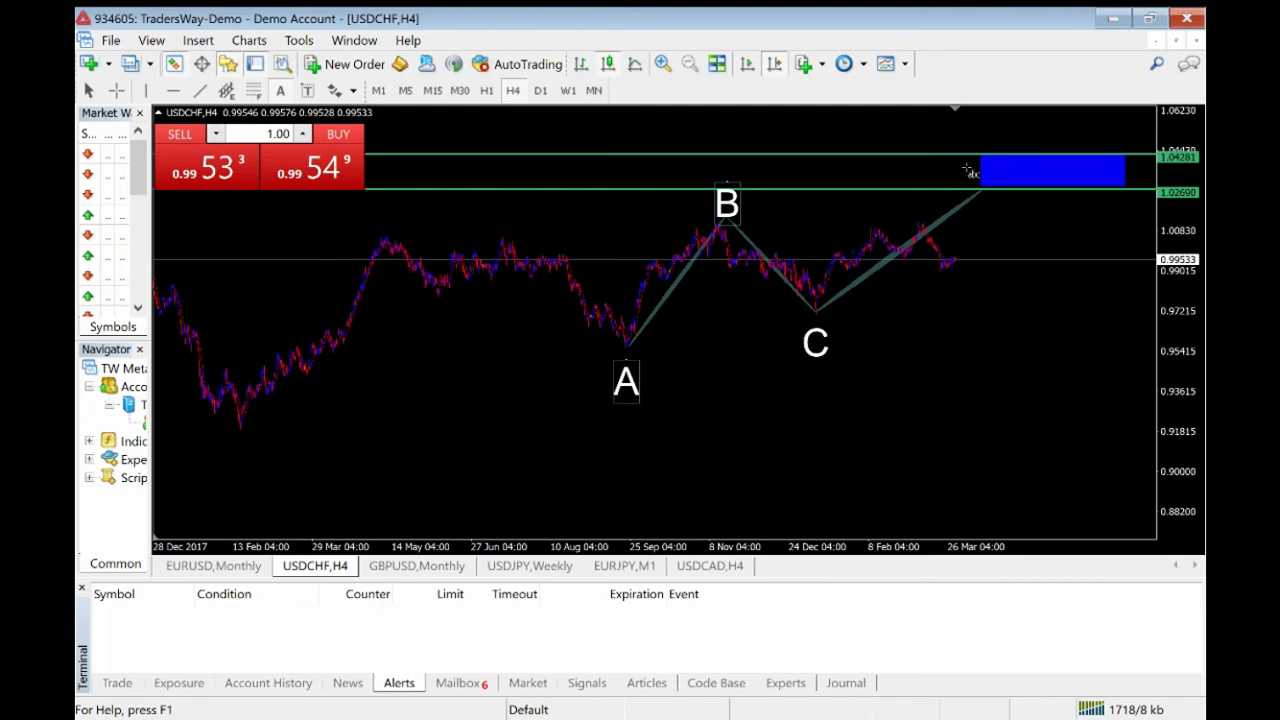
click(1090, 203)
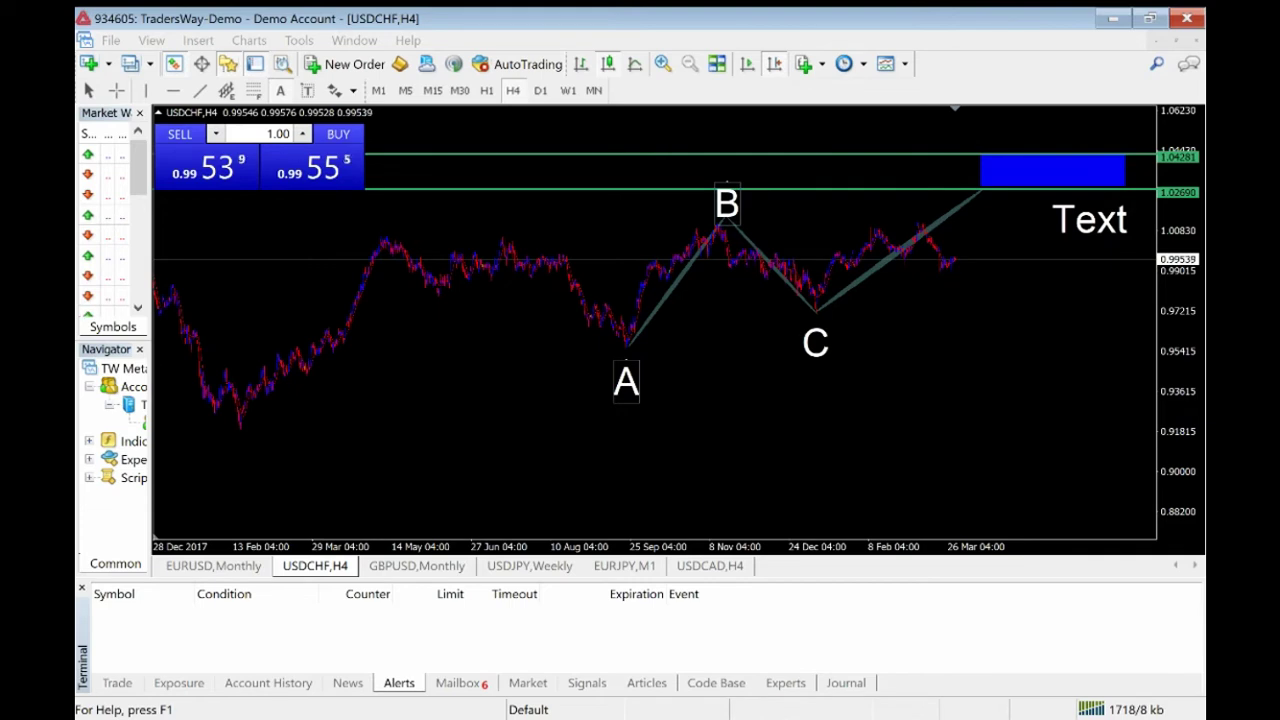
- Rename the new label to D and move it to the upper end of the C–D trendline
key(Return)
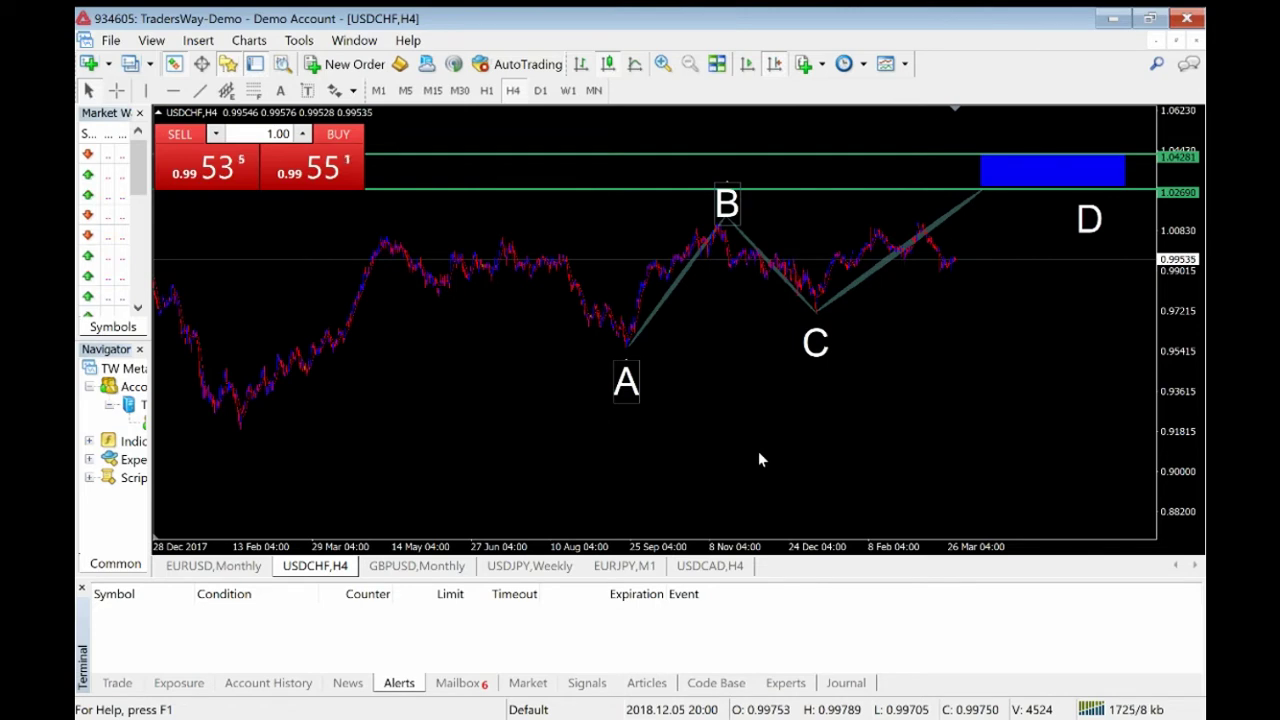
double_click(1083, 224)
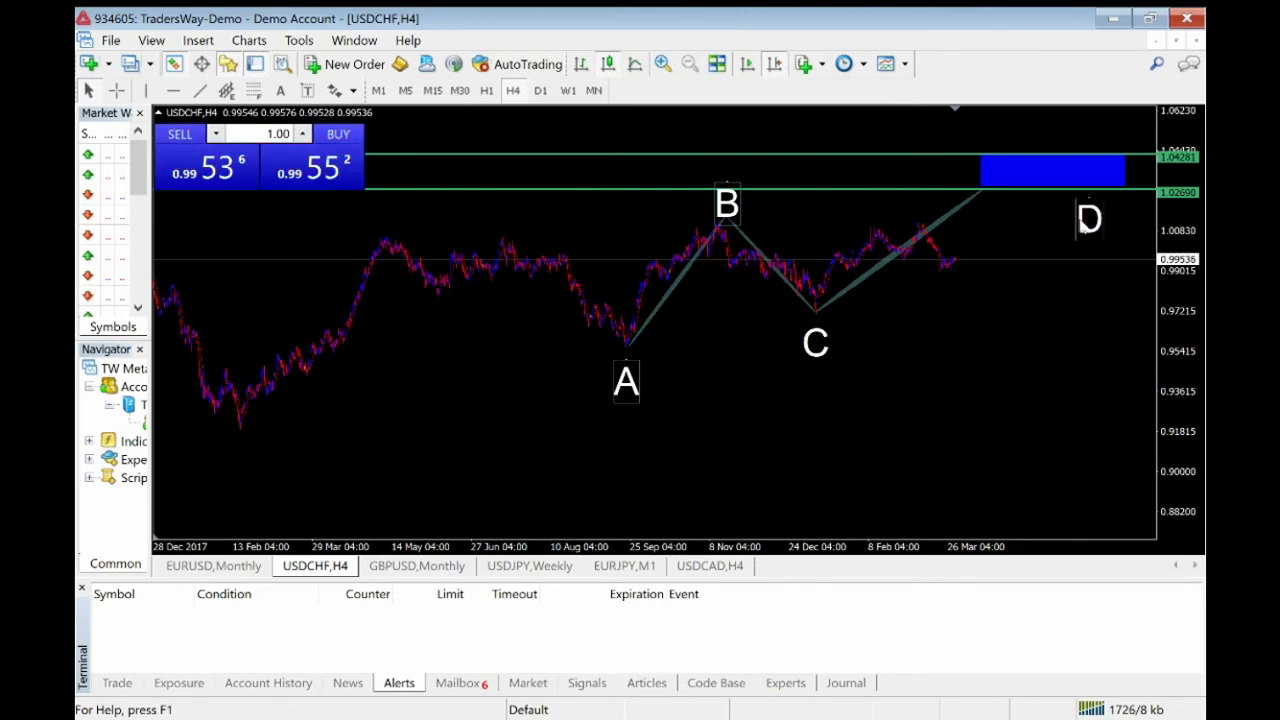
mouse_move(1090, 216)
mouse_down()
mouse_move(1025, 209)
mouse_move(989, 184)
mouse_move(1131, 196)
mouse_move(1084, 198)
mouse_move(919, 147)
mouse_move(901, 166)
mouse_move(1066, 181)
mouse_move(1137, 153)
mouse_move(1010, 220)
mouse_move(1003, 236)
mouse_move(1064, 264)
mouse_move(973, 242)
mouse_move(1141, 243)
mouse_move(1130, 119)
mouse_move(1137, 165)
mouse_move(1138, 152)
mouse_move(1083, 148)
mouse_move(1045, 190)
mouse_move(1068, 190)
mouse_move(1074, 211)
mouse_move(1085, 195)
mouse_up()
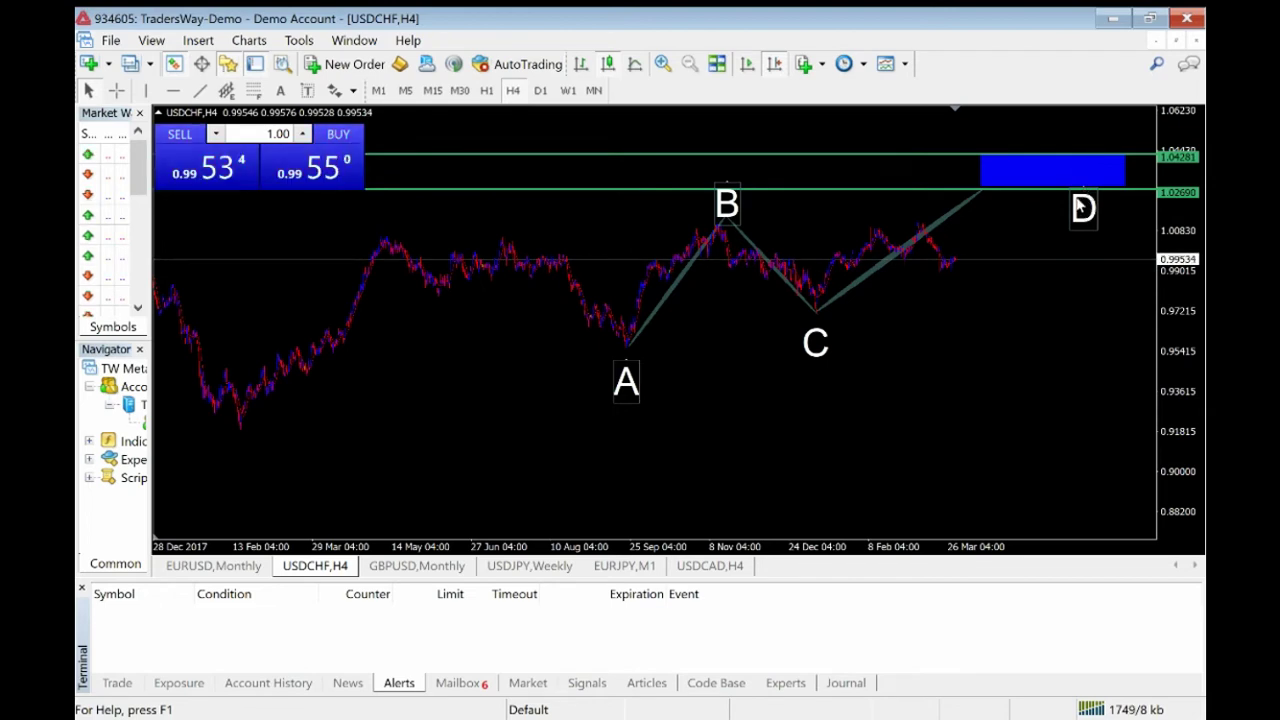
- Shift the D label left under the zone and draw a Fibonacci retracement from B down to C
drag(1085, 195, 1023, 191)
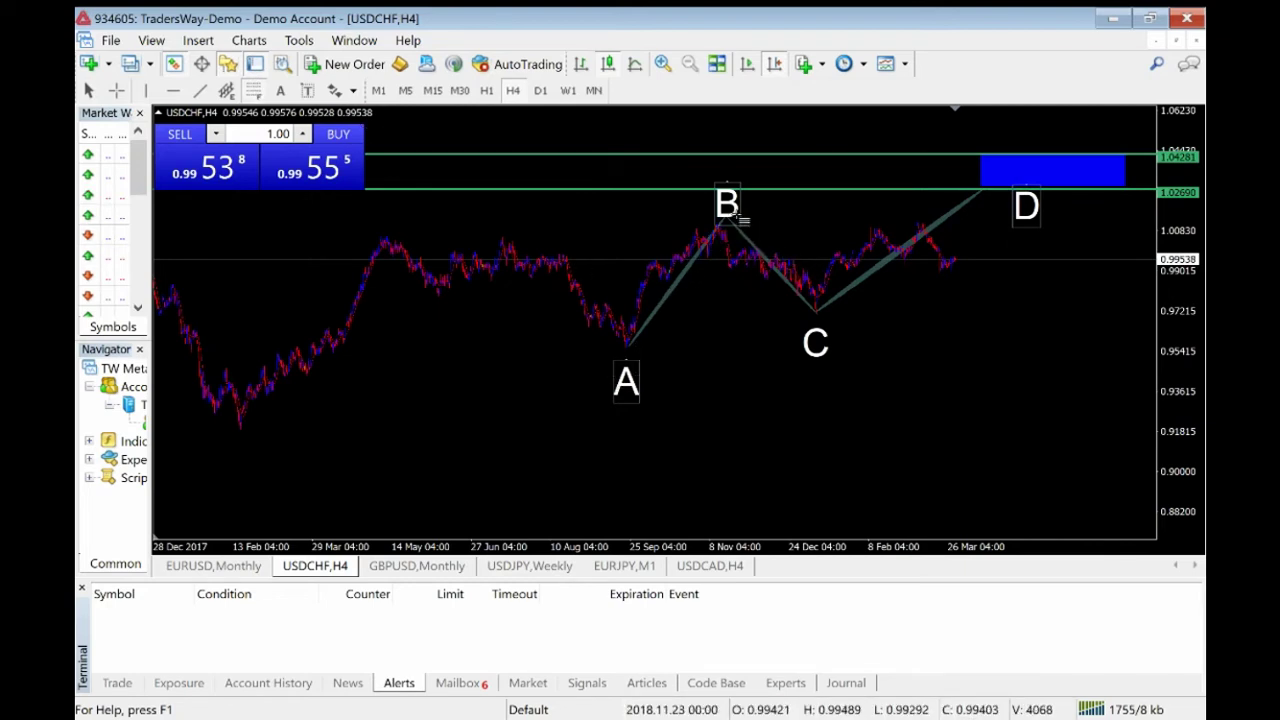
click(763, 240)
drag(763, 240, 870, 314)
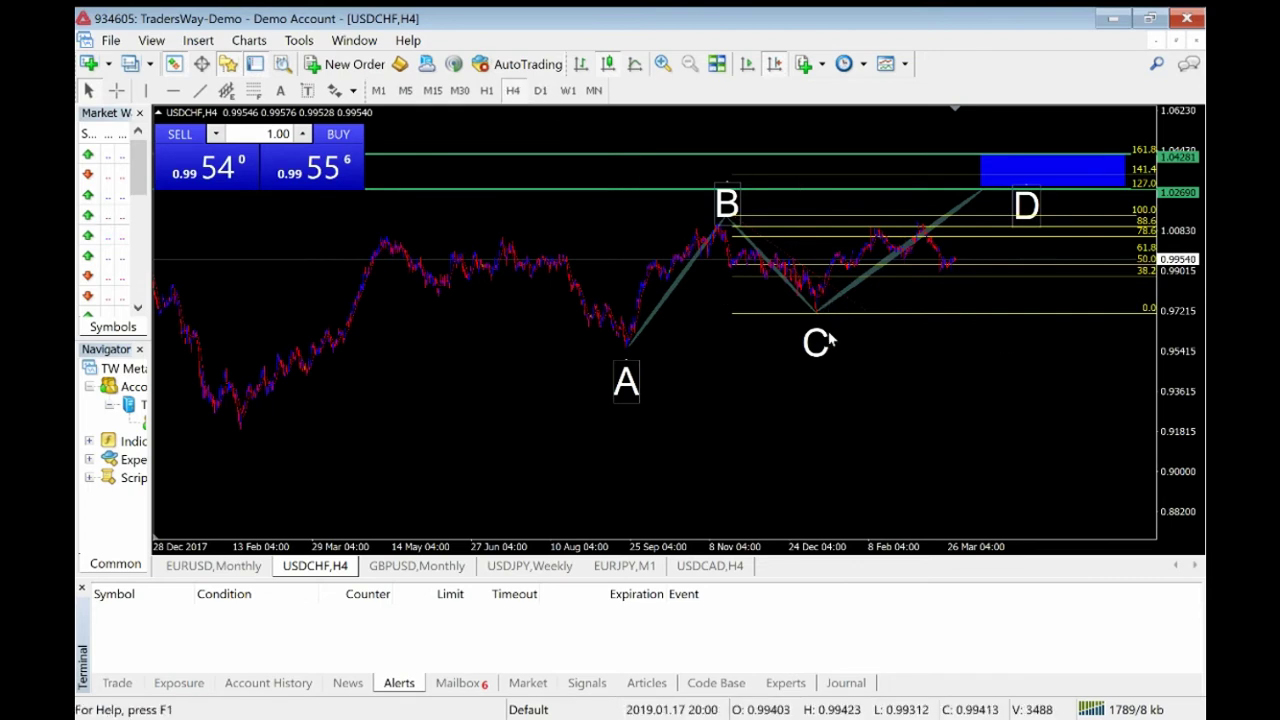
- Turn on chart shift, stretch the price scale vertically, and switch the chart to the D1 timeframe
drag(884, 547, 900, 549)
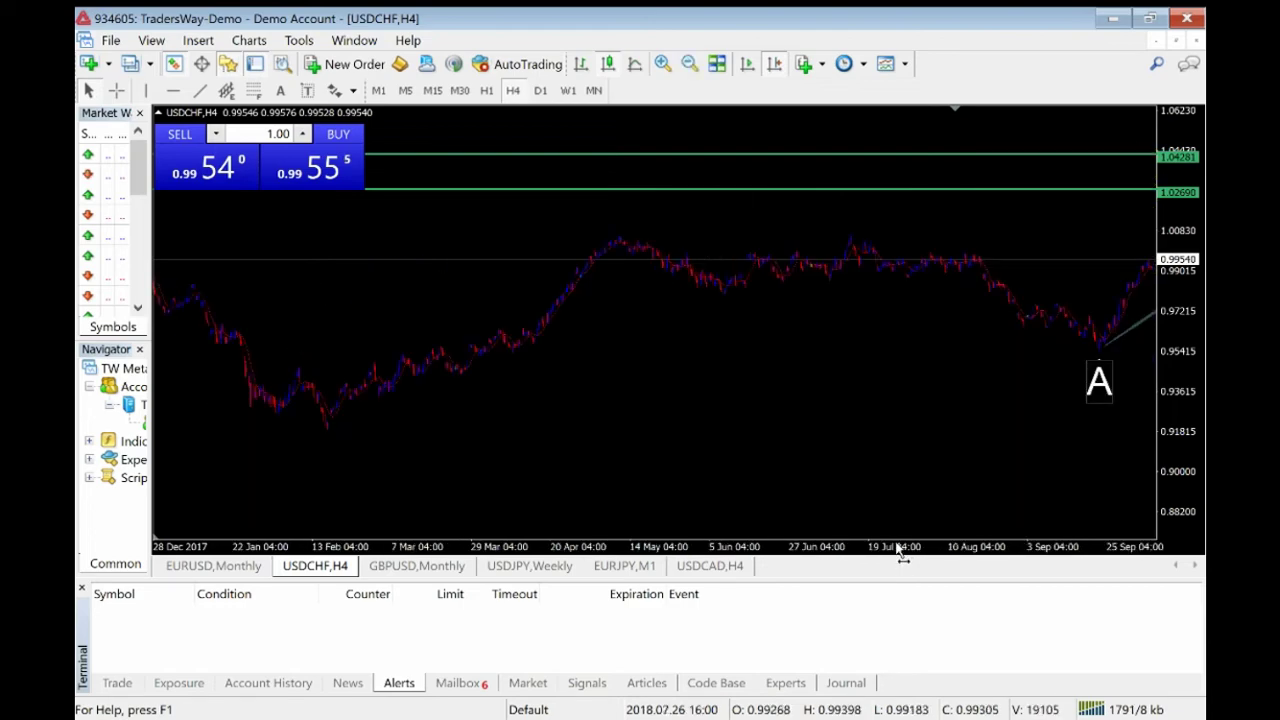
click(775, 64)
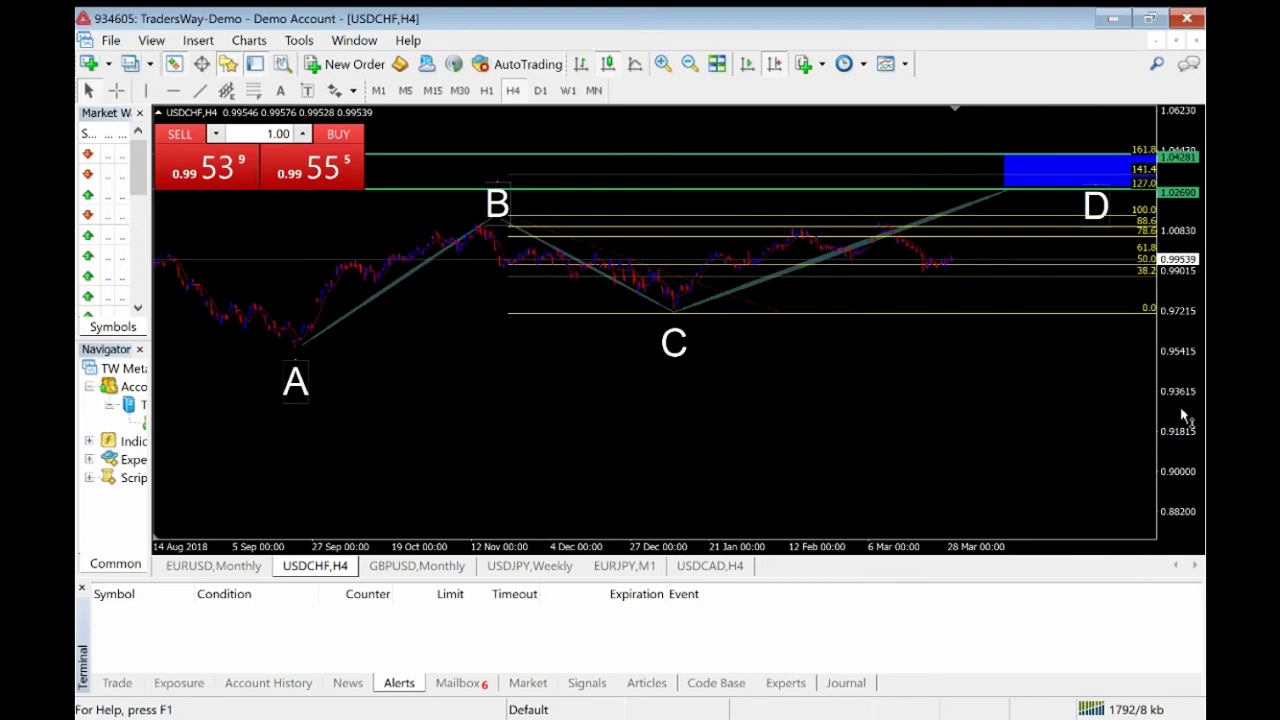
drag(1185, 417, 1180, 215)
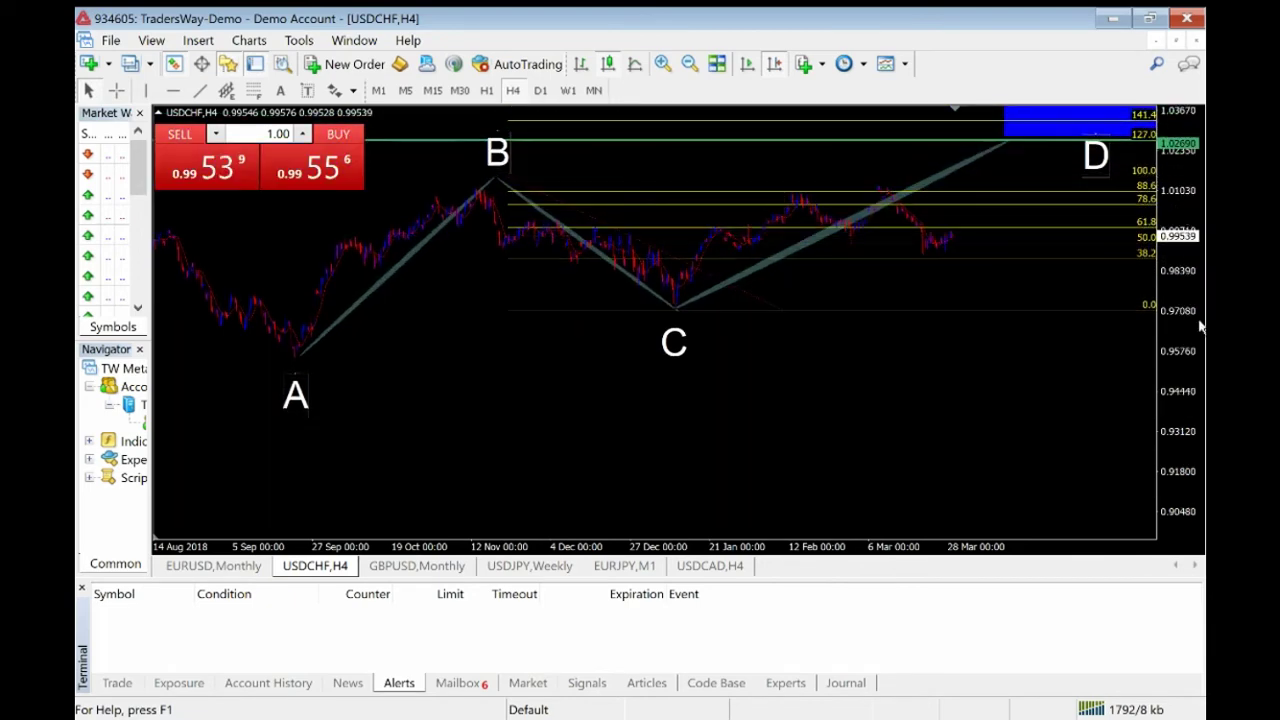
drag(1171, 391, 1166, 309)
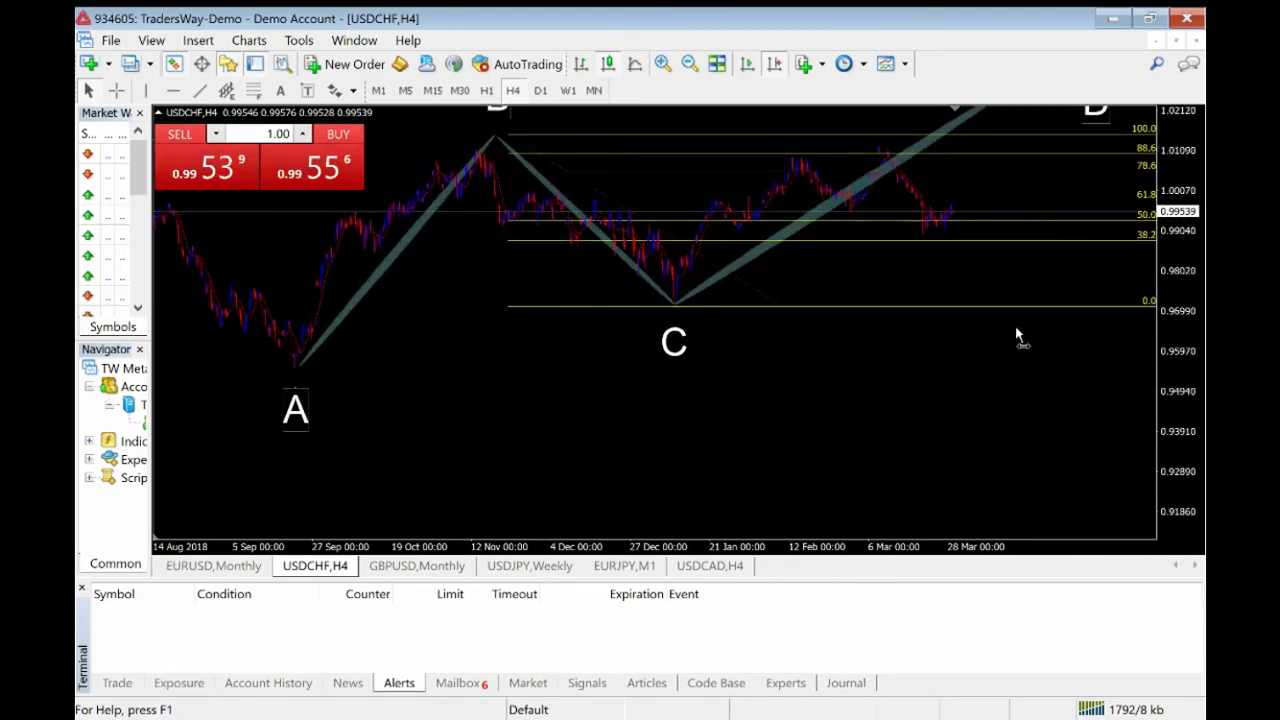
scroll(1018, 404, up, 1)
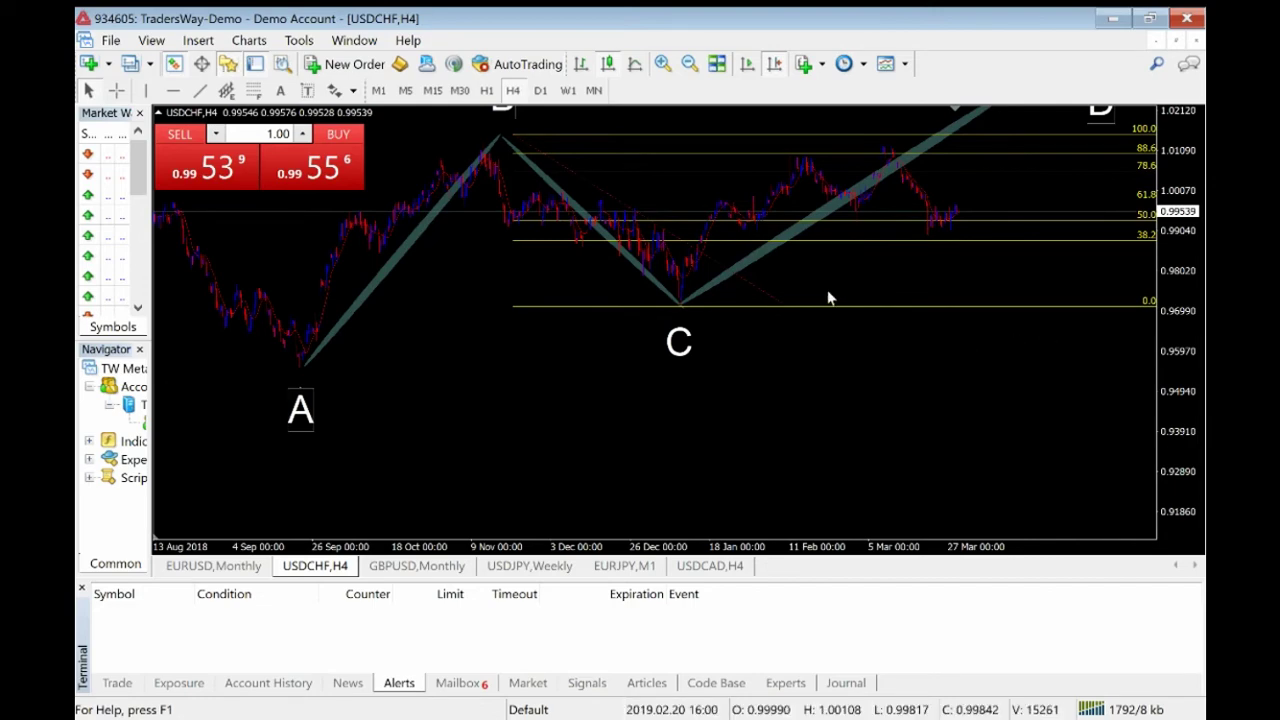
click(541, 91)
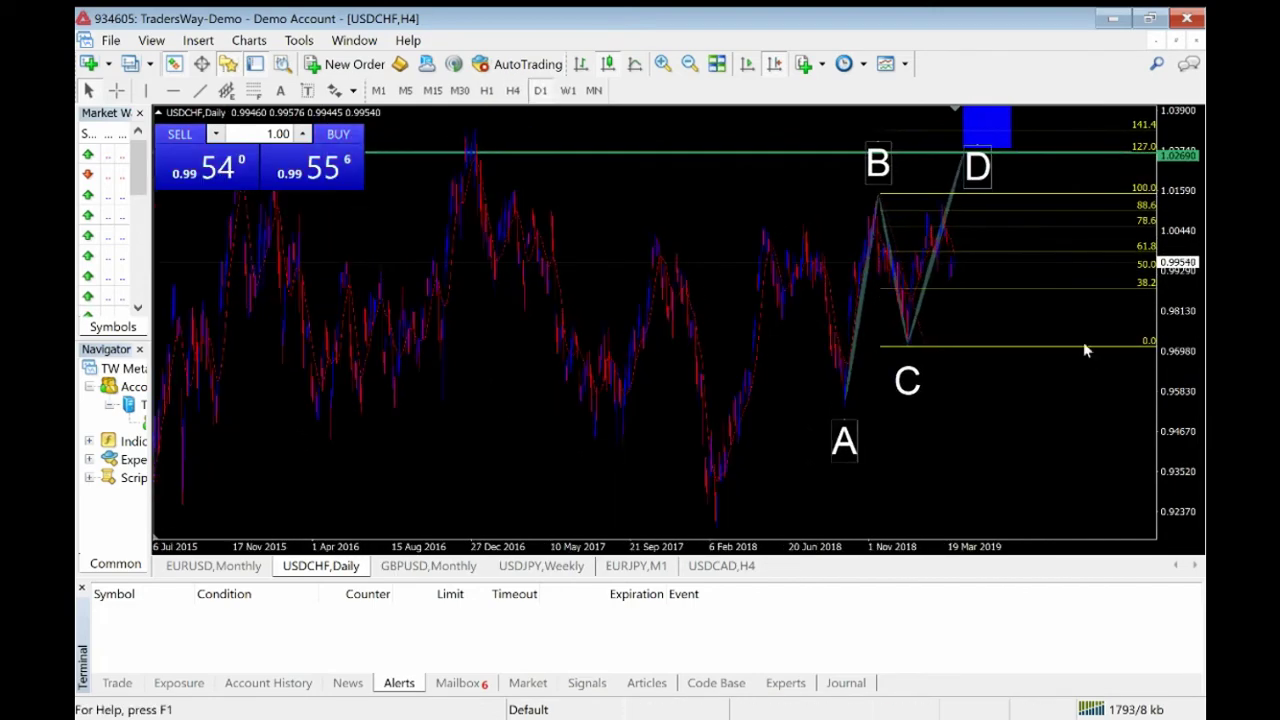
- Compress the daily chart vertically and draw a horizontal line at 1.03208 inside the blue zone
drag(1176, 206, 1196, 283)
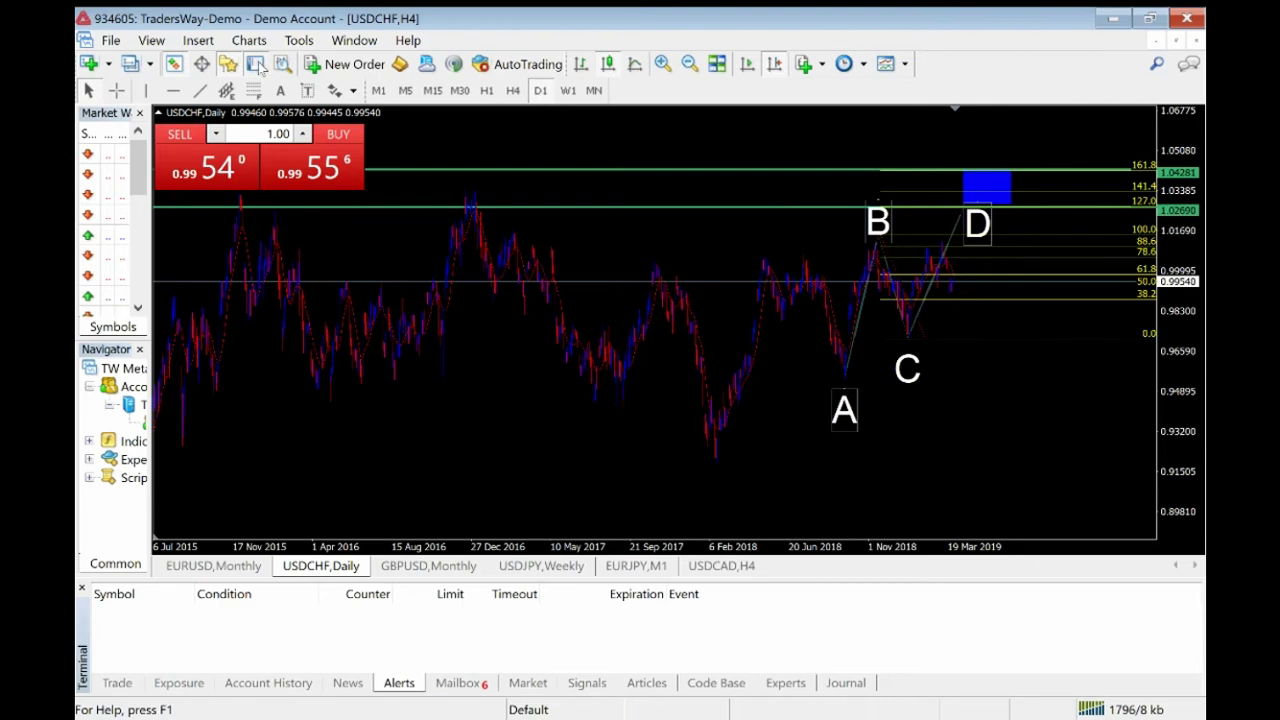
click(174, 91)
drag(1030, 150, 1050, 197)
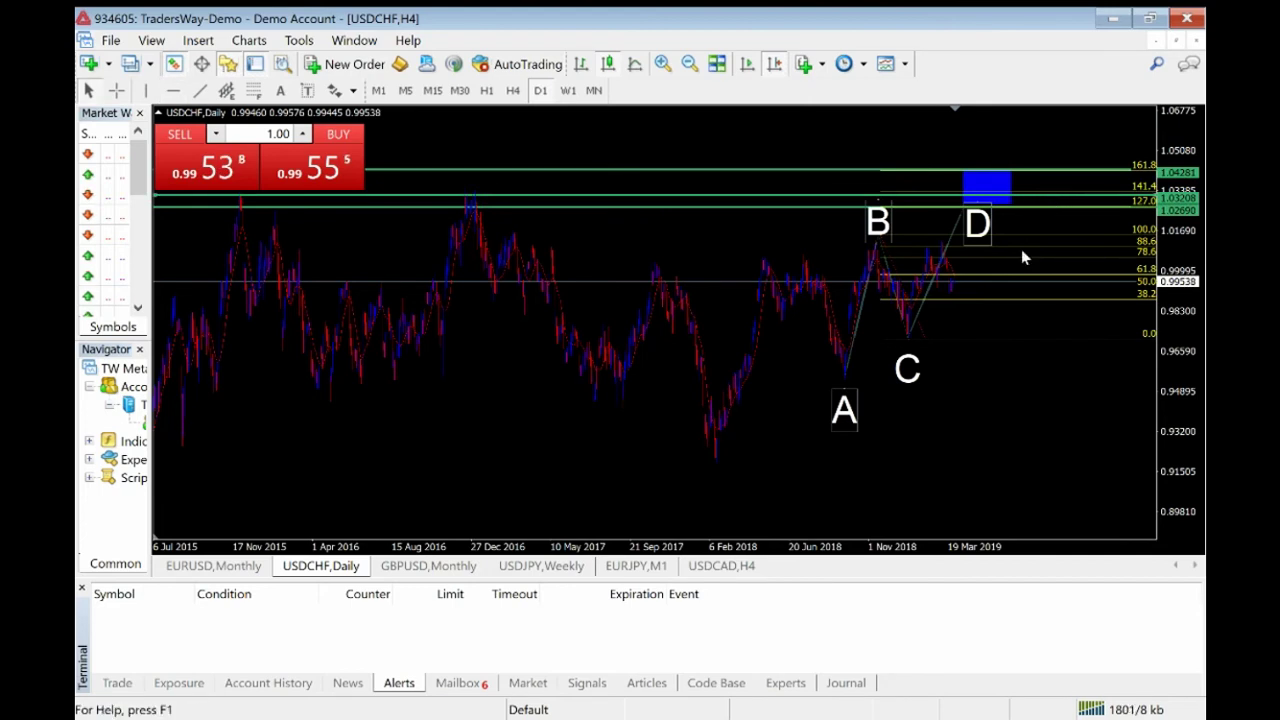
- Delete the 1.03208 line and compress the price scale to span 0.88200 to 1.08580
key(Delete)
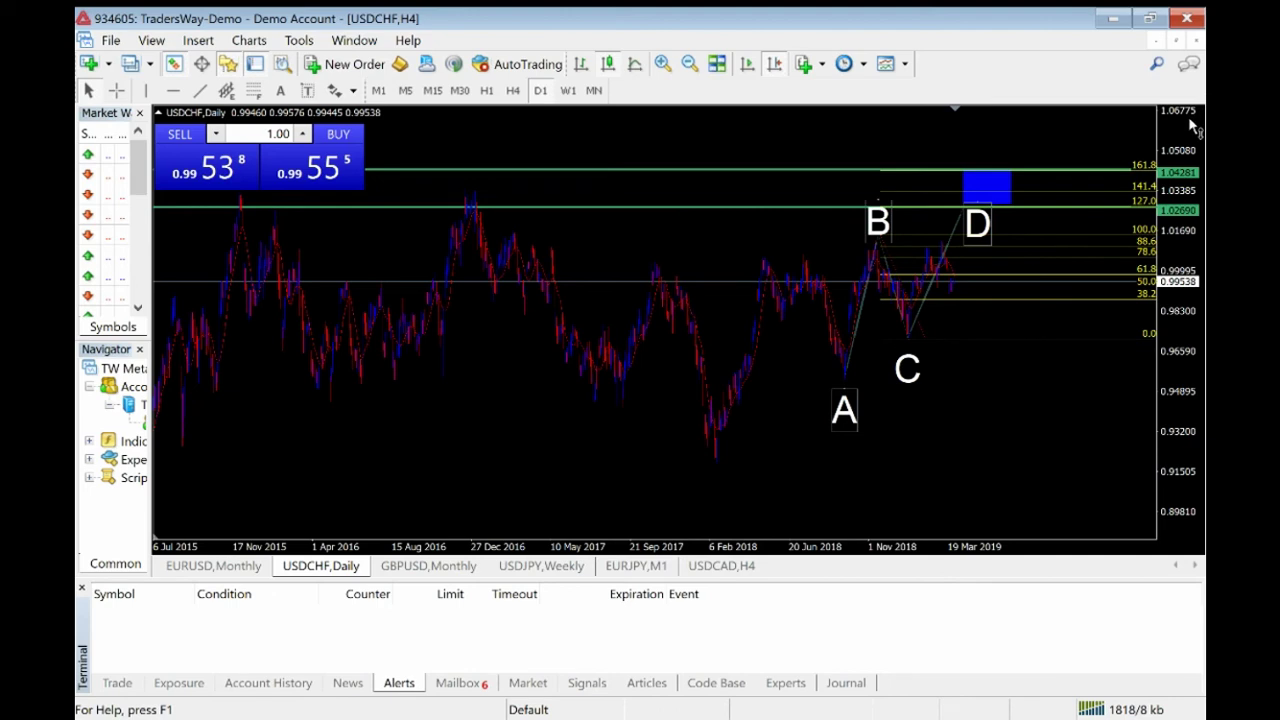
drag(1190, 123, 1188, 150)
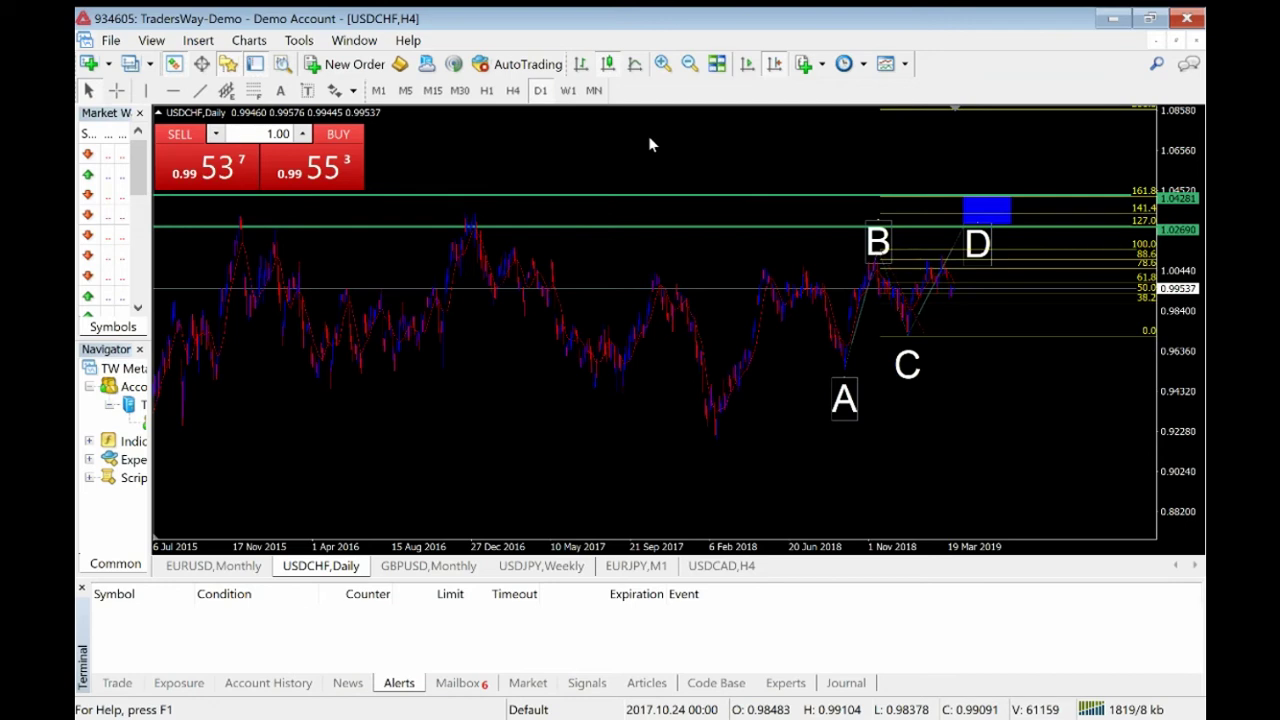
- Add a red horizontal resistance line at about 1.0533, above the green lines and blue zone
click(174, 92)
click(1055, 172)
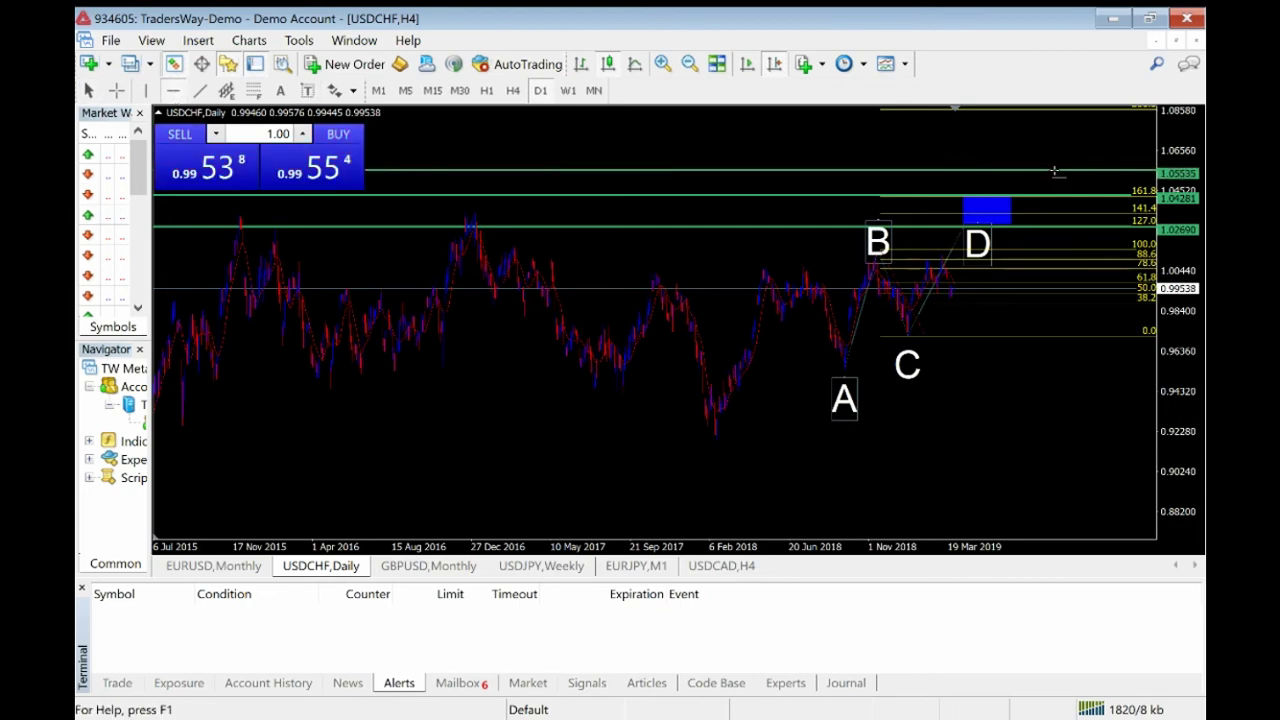
drag(1055, 172, 1057, 178)
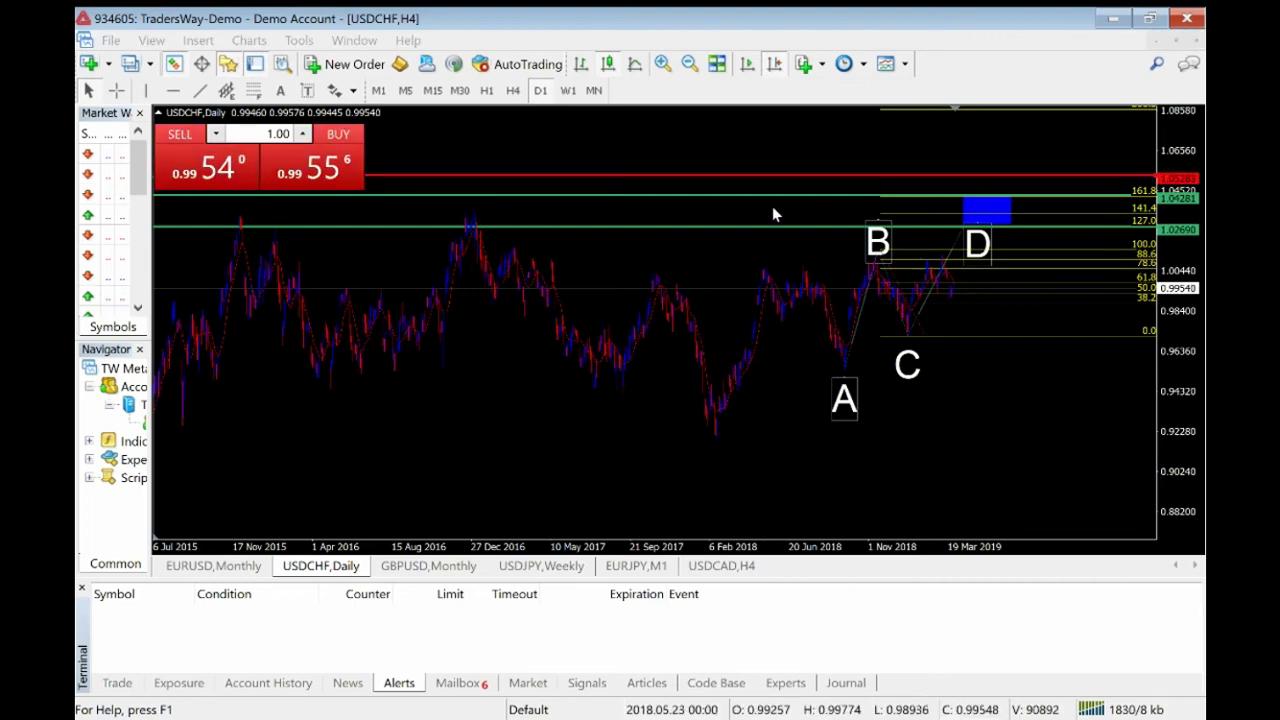
click(778, 170)
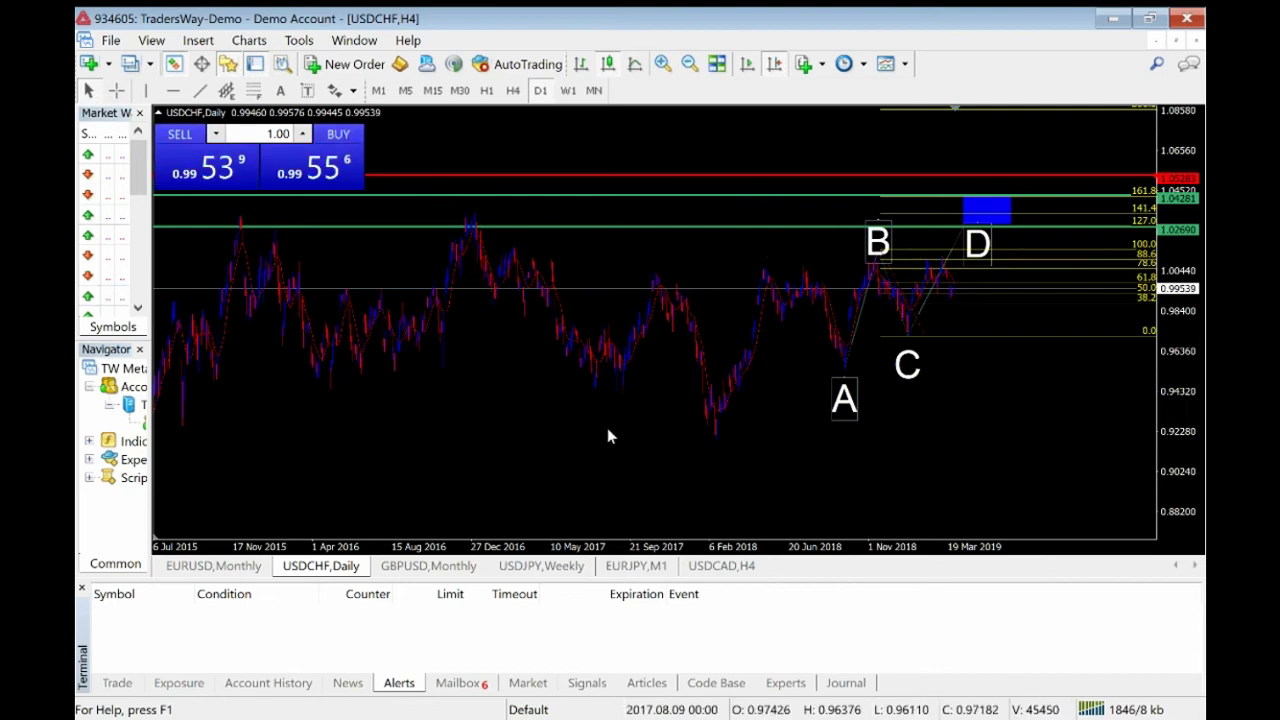
- Flip between weekly and daily timeframes, restore chart shift, and scroll back through earlier price history
drag(535, 405, 797, 431)
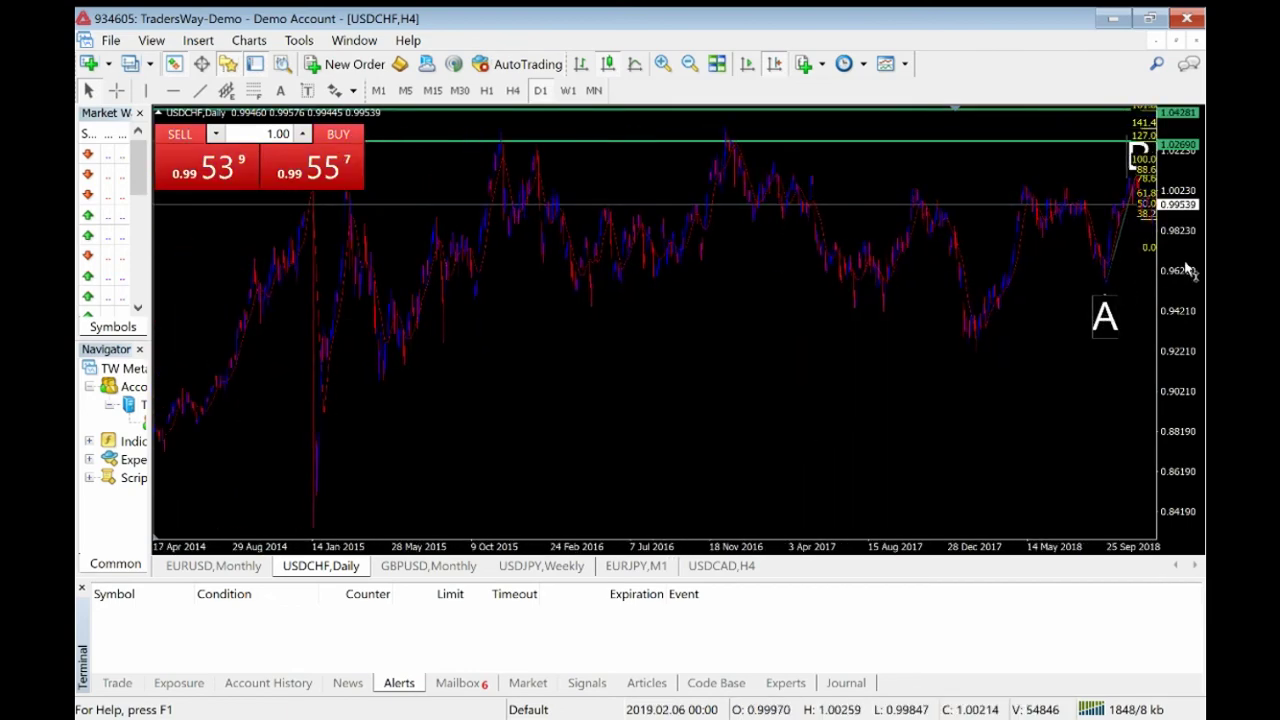
click(570, 90)
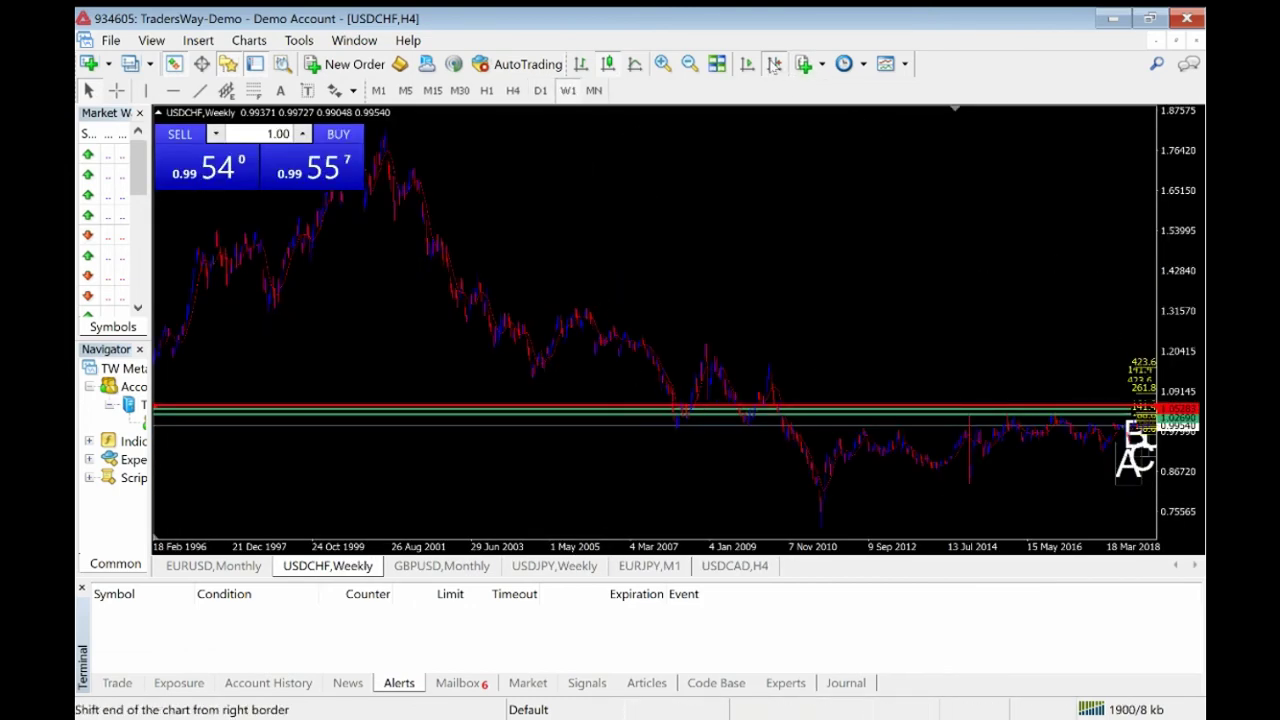
click(774, 63)
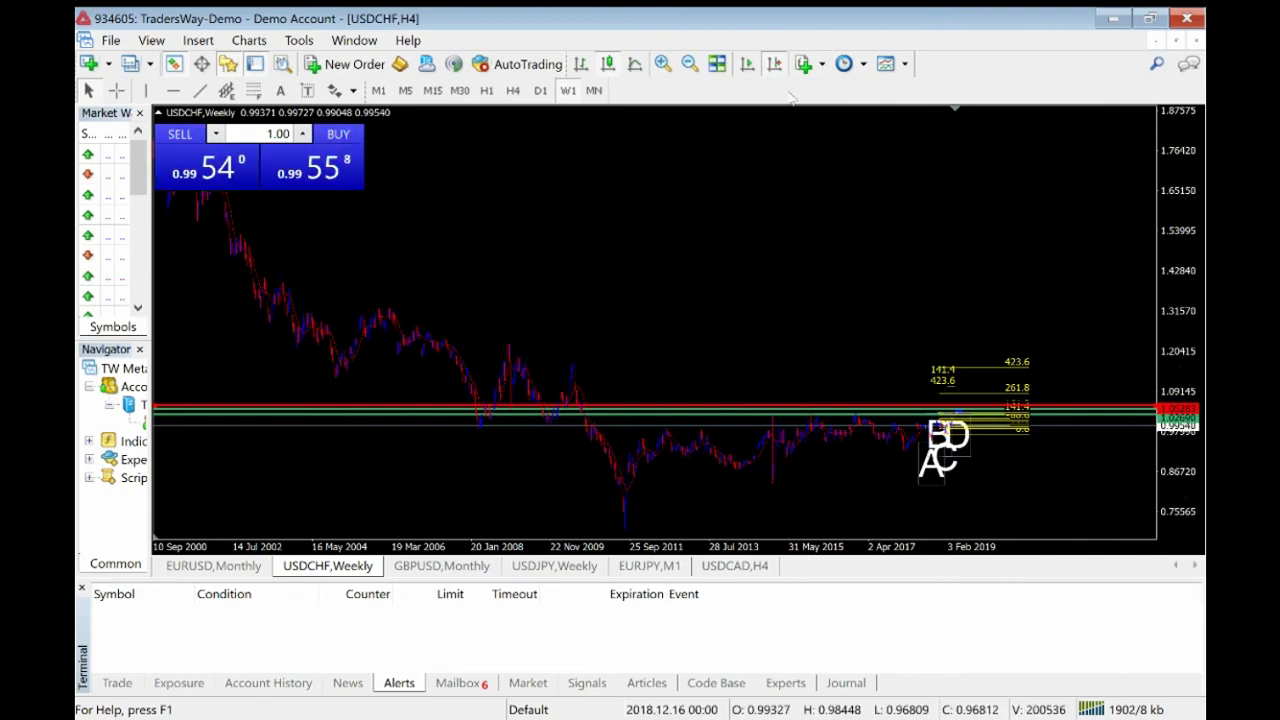
click(541, 90)
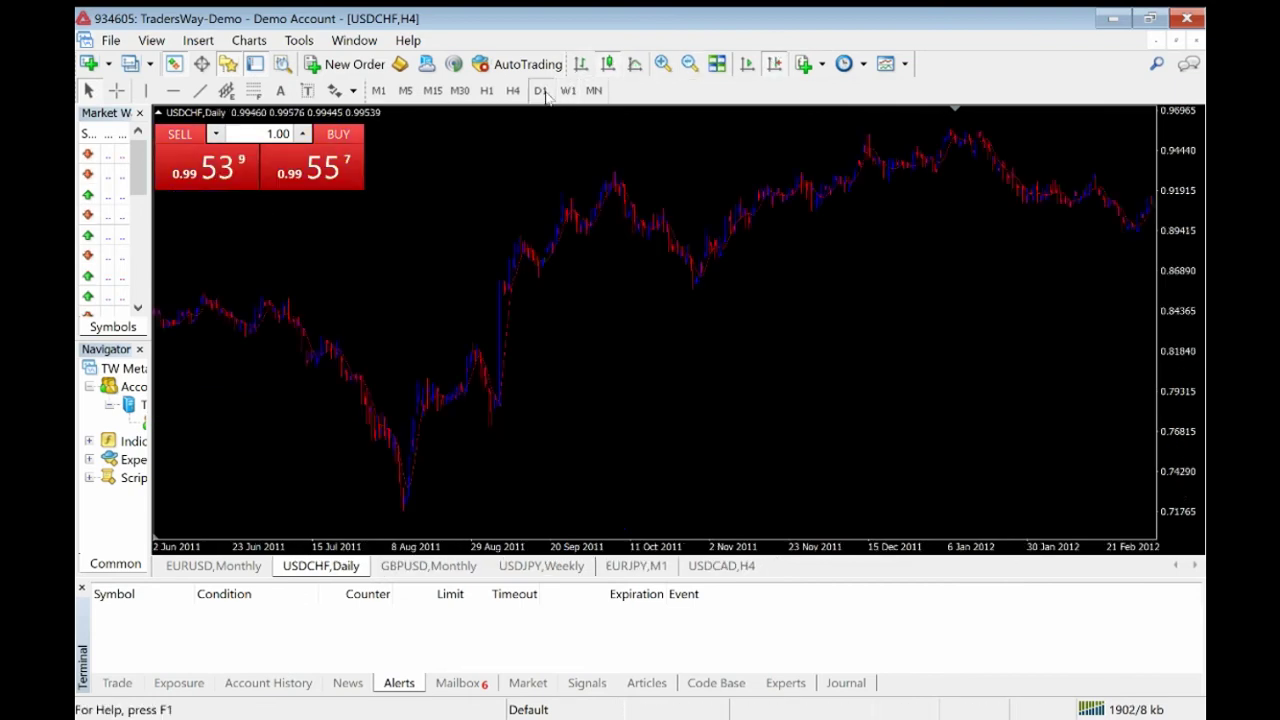
click(776, 64)
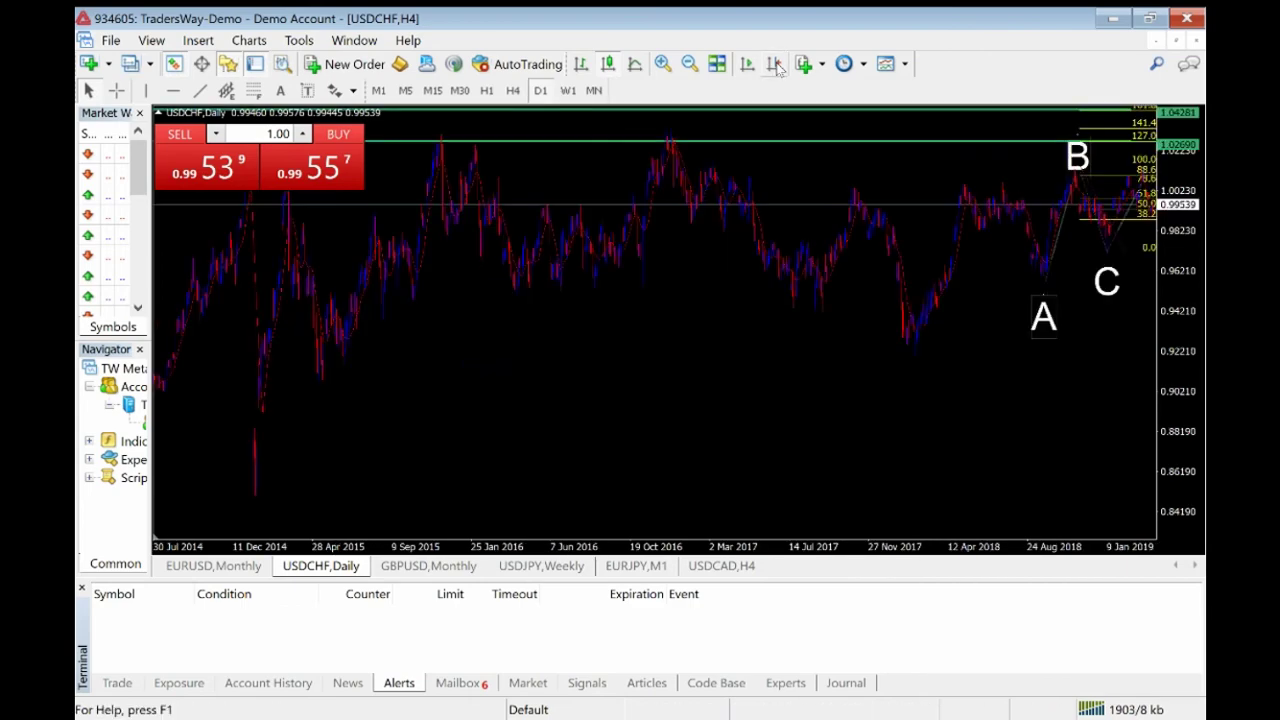
click(776, 64)
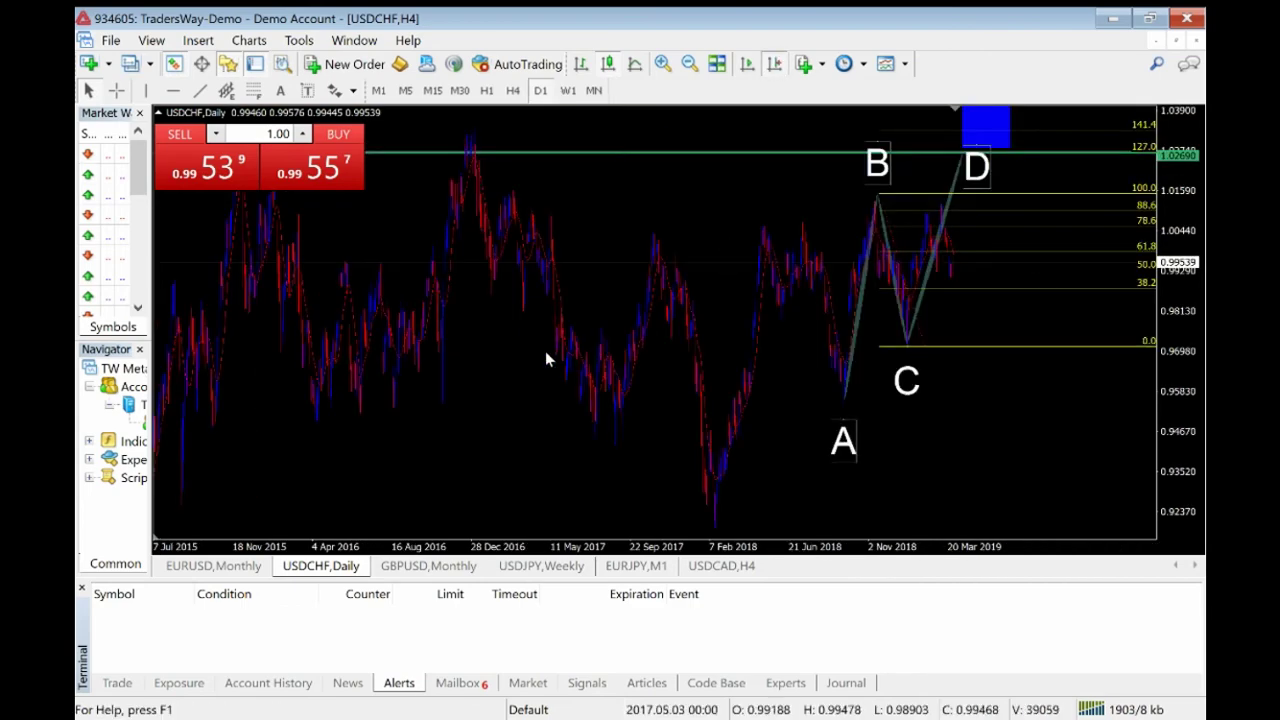
drag(547, 358, 727, 386)
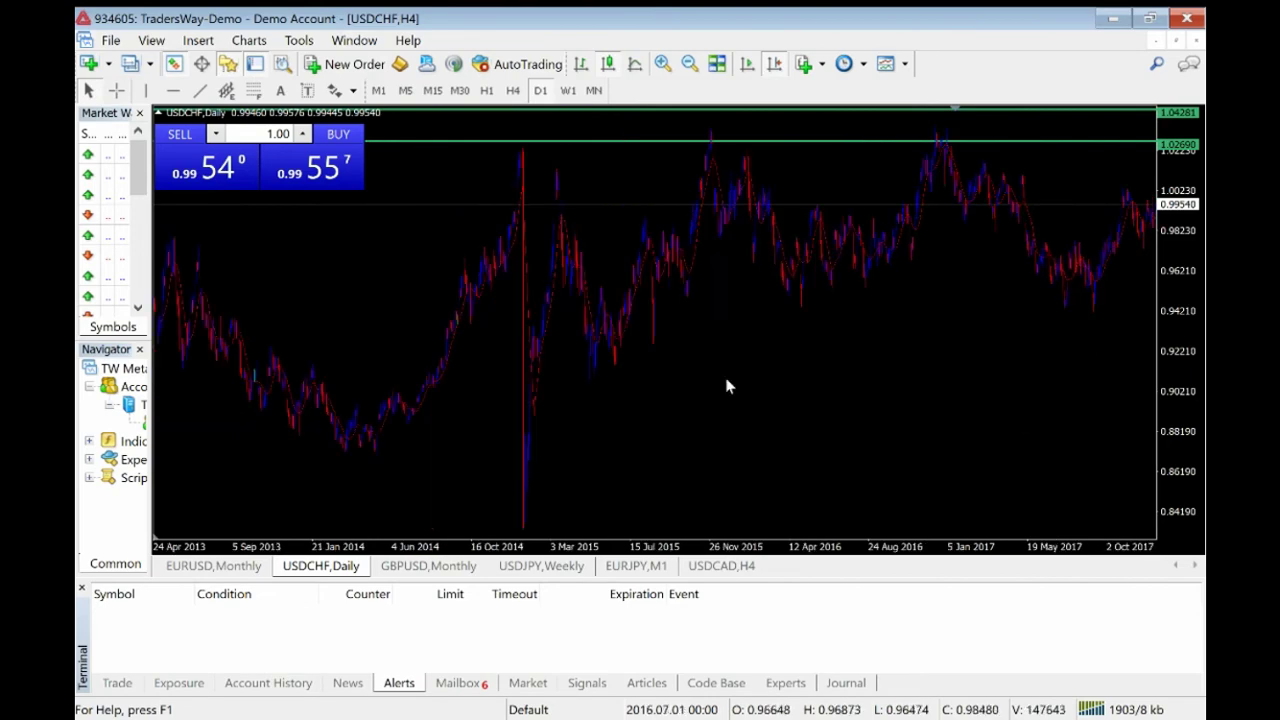
scroll(502, 329, down, 15)
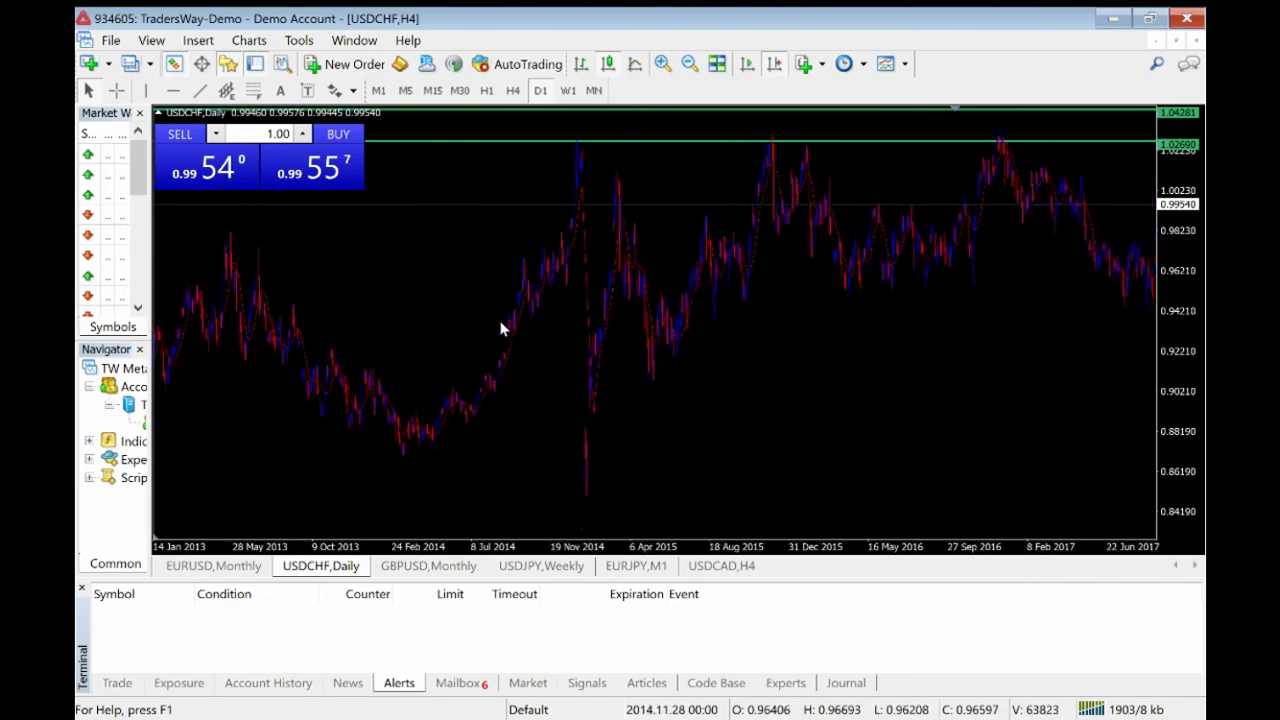
scroll(502, 329, down, 3)
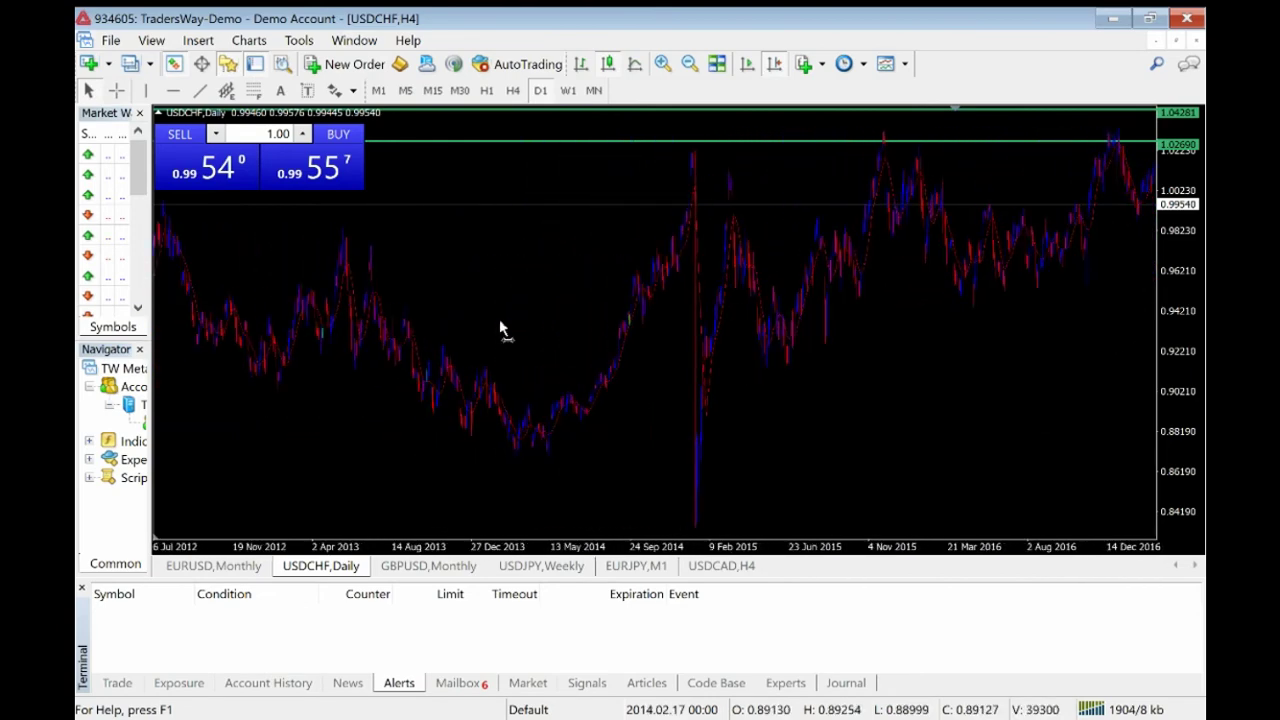
scroll(751, 329, down, 8)
scroll(486, 171, down, 5)
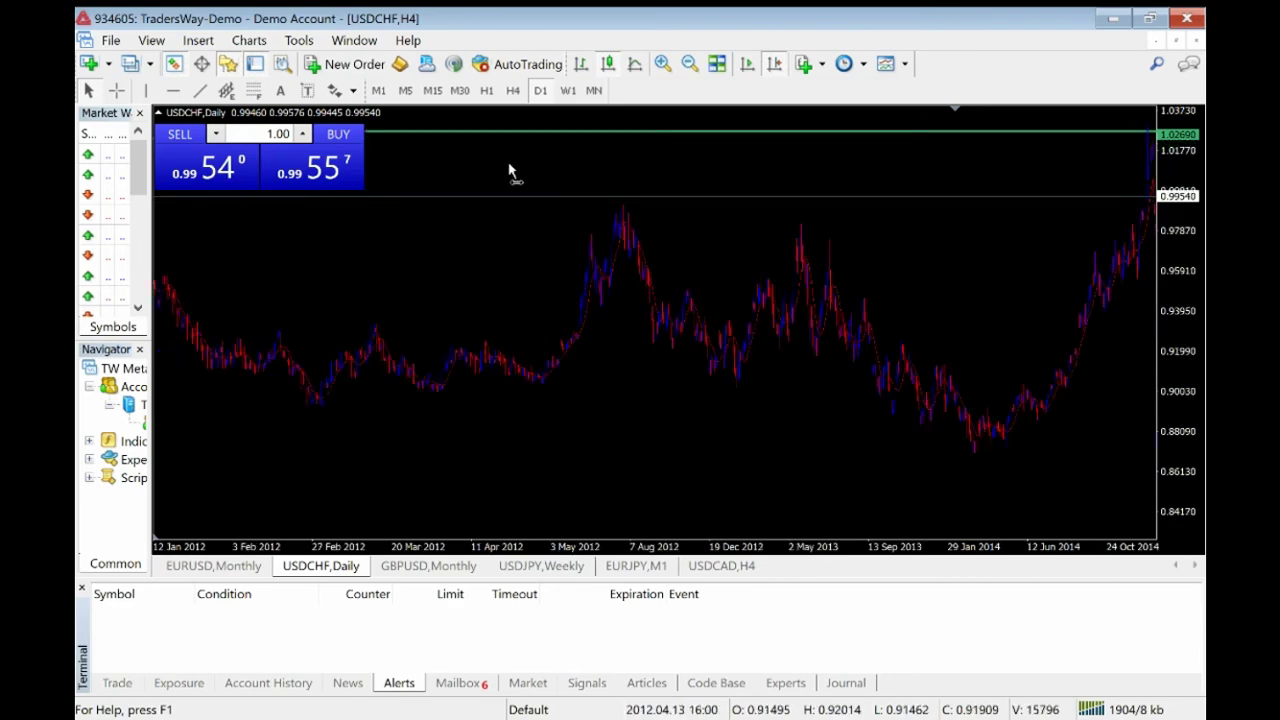
scroll(510, 172, down, 5)
key(plus)
scroll(487, 152, down, 3)
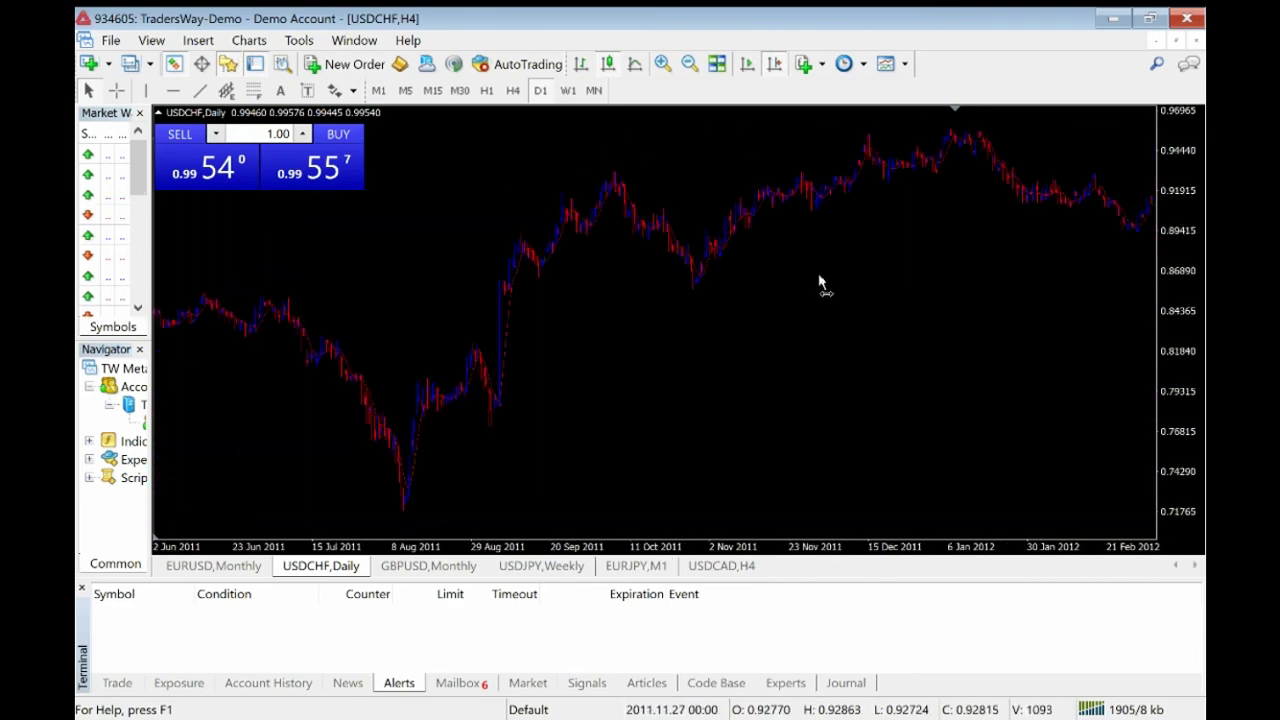
scroll(452, 110, down, 5)
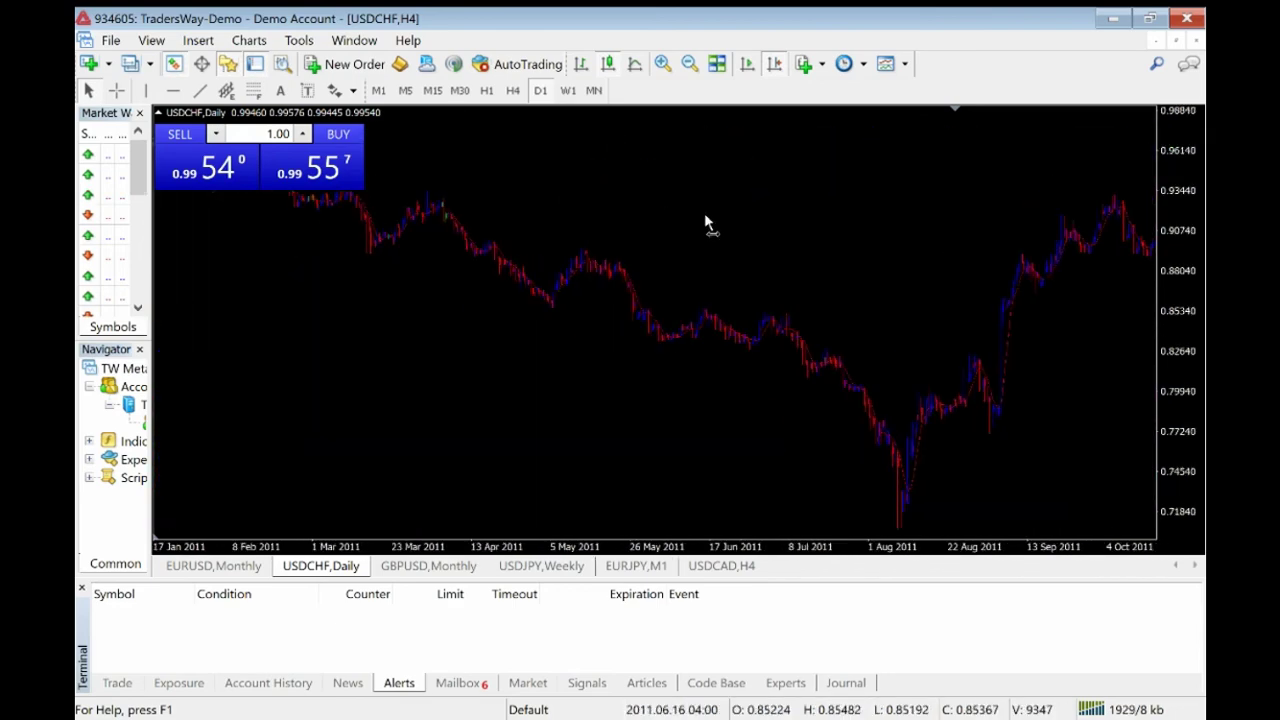
scroll(760, 235, down, 5)
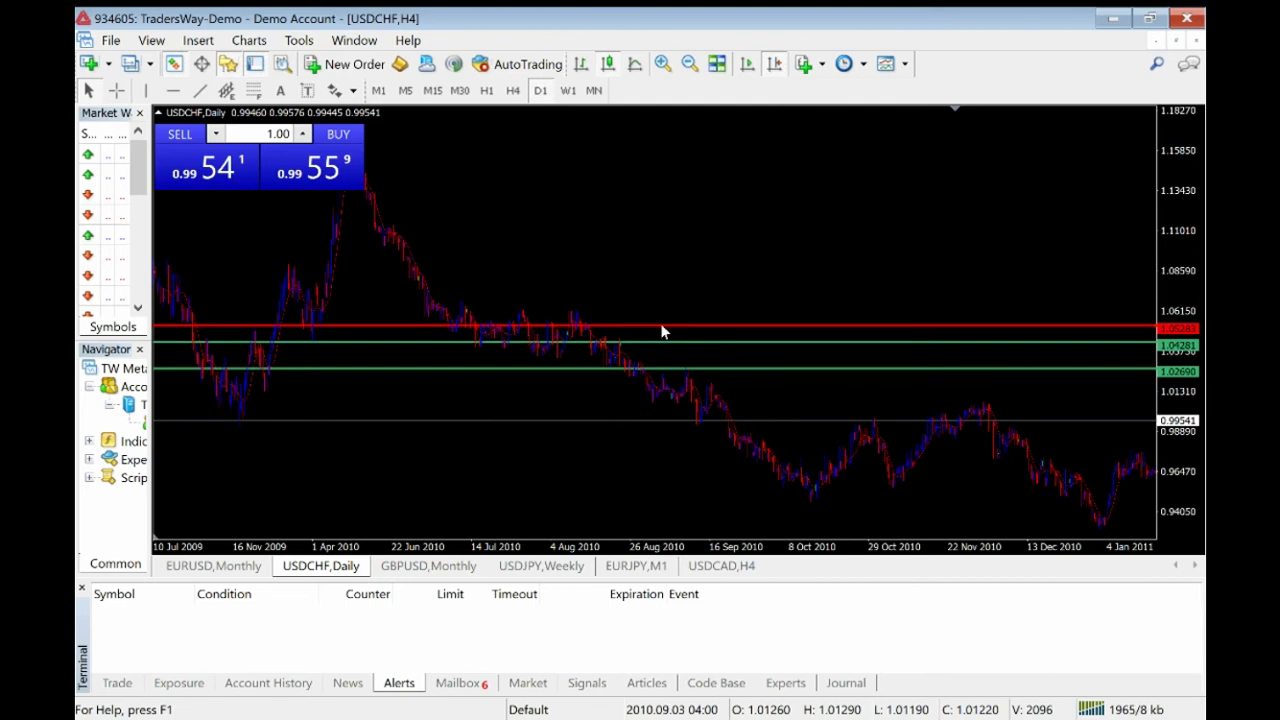
- Raise the red resistance line slightly to about 1.053, above both green levels
drag(661, 326, 661, 312)
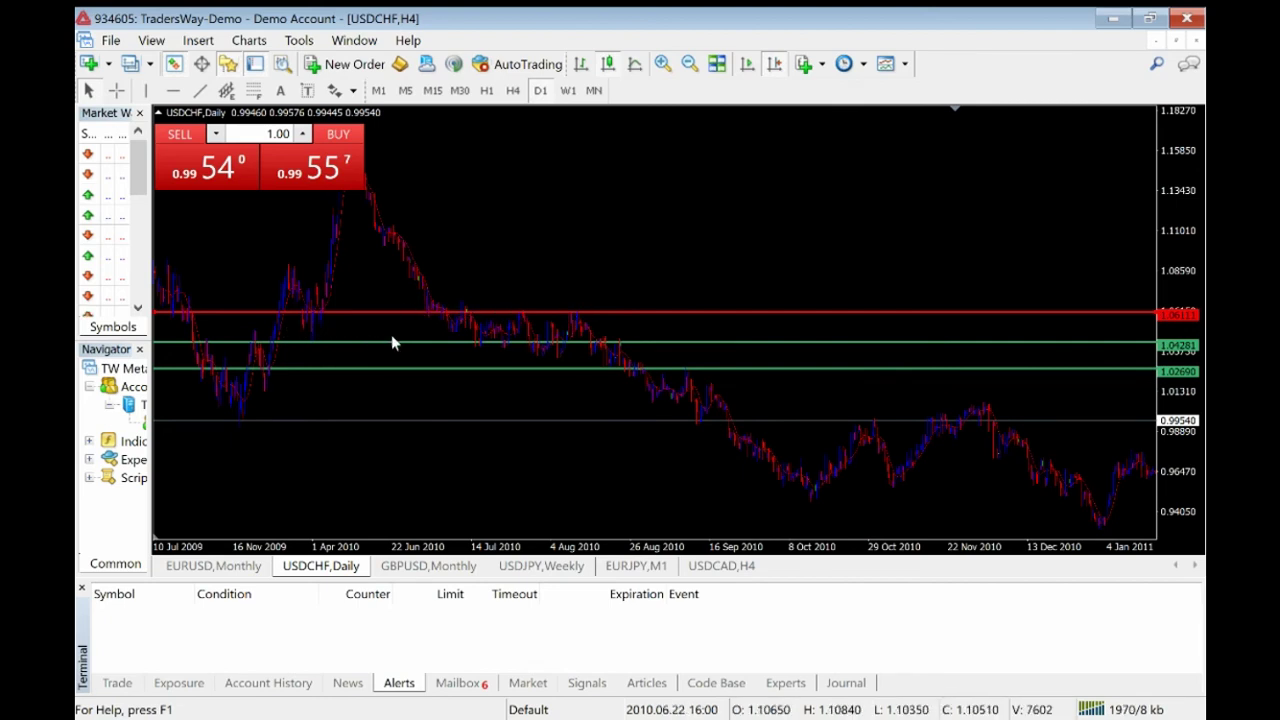
scroll(306, 420, up, 5)
scroll(280, 466, up, 5)
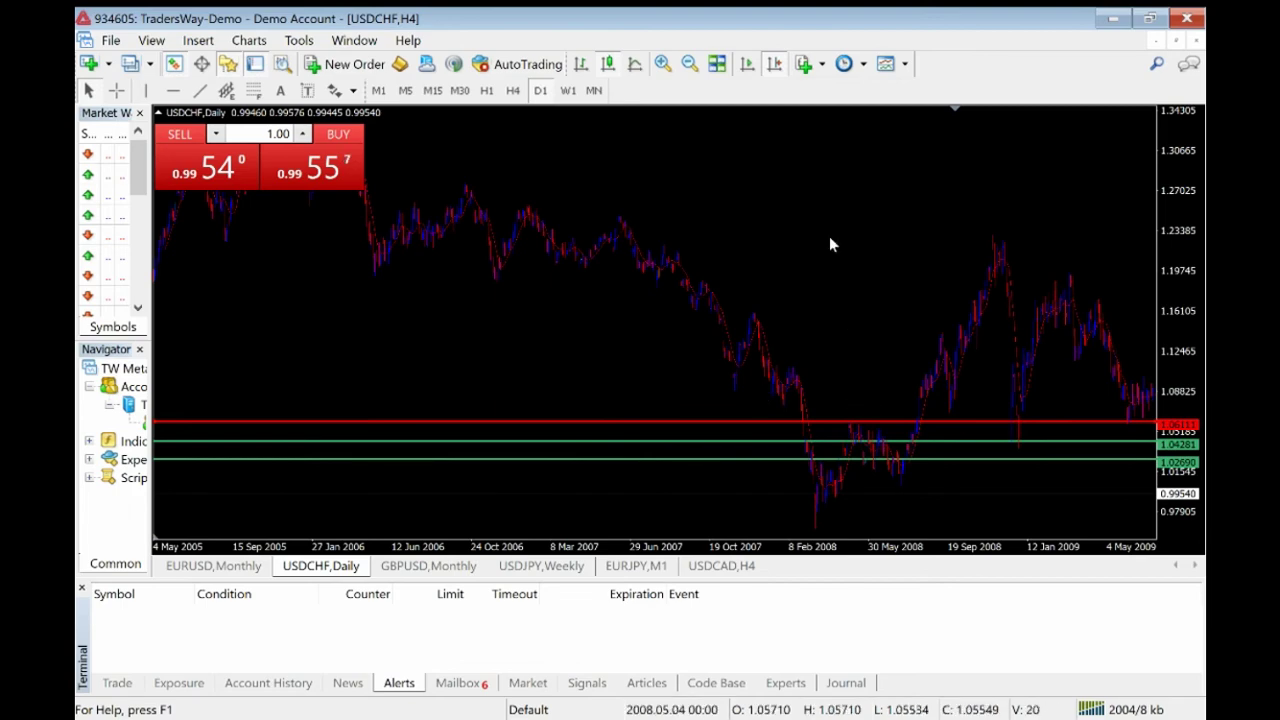
- Show the latest bars with right-side space, compress the price scale, and lower the red line slightly
click(776, 63)
click(776, 63)
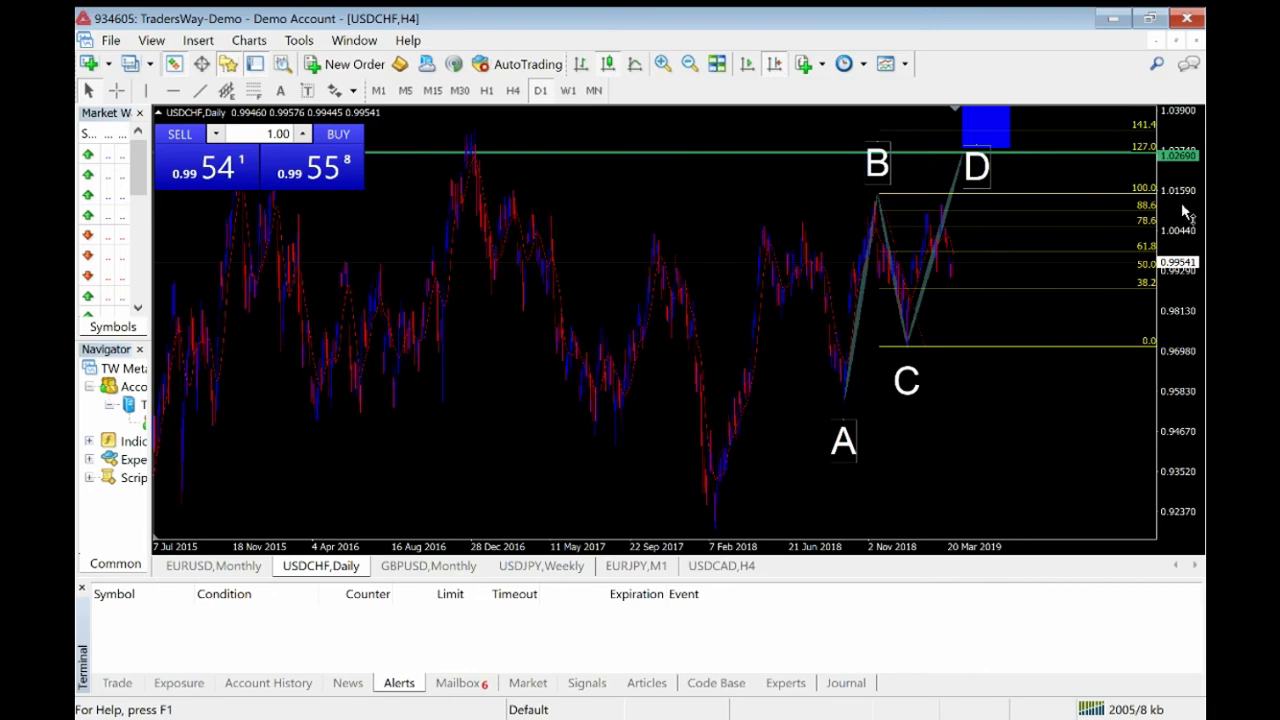
drag(1181, 202, 1182, 235)
drag(1203, 330, 1201, 474)
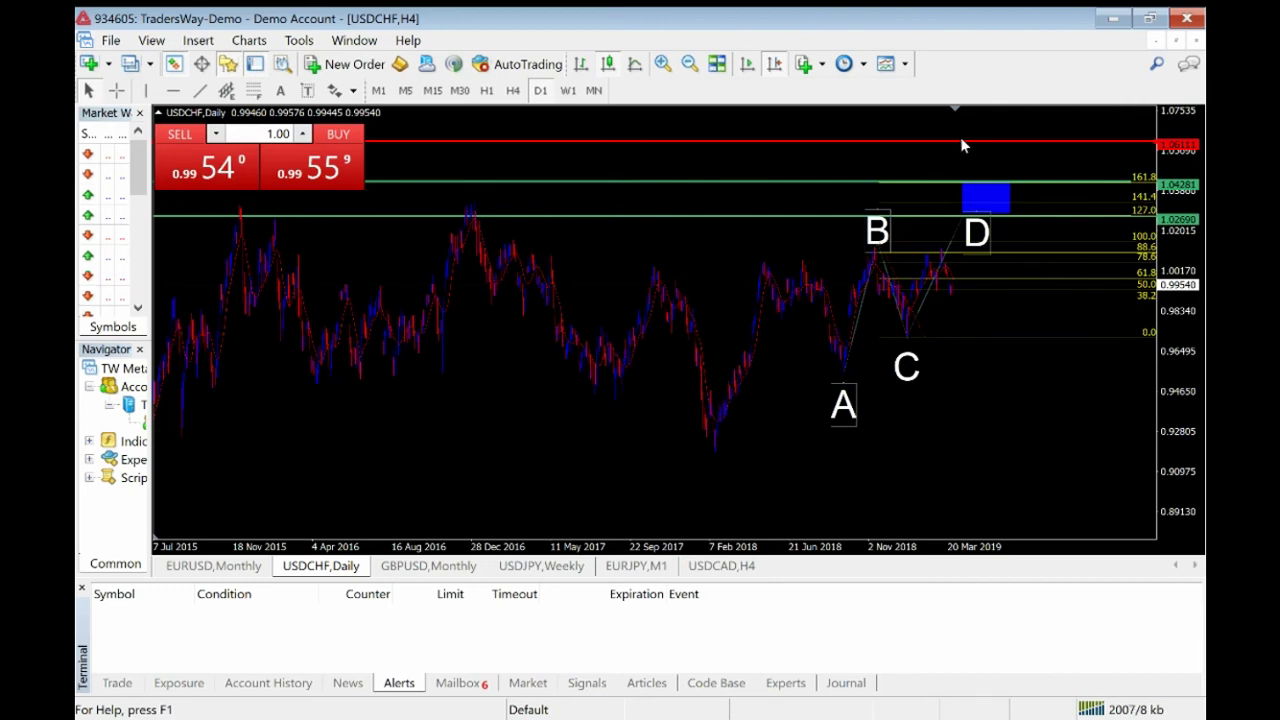
drag(961, 140, 967, 156)
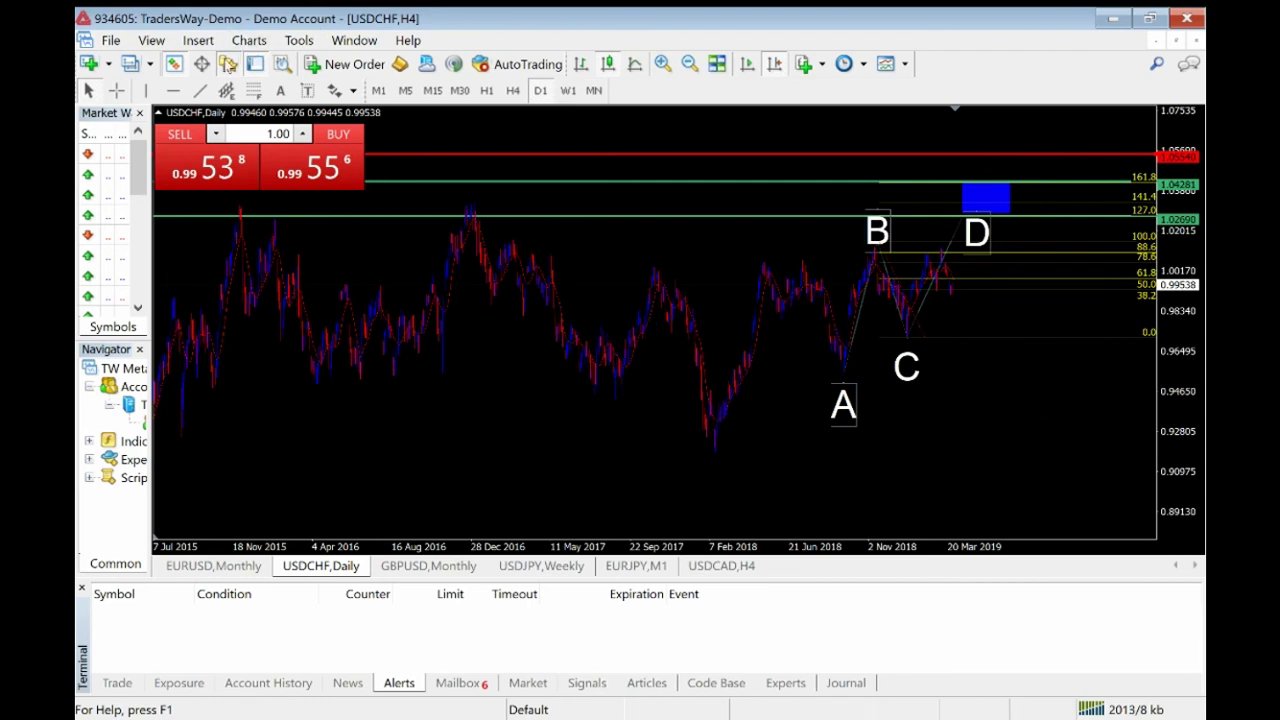
- Add a light-green horizontal line and move it down to about 0.988
click(174, 91)
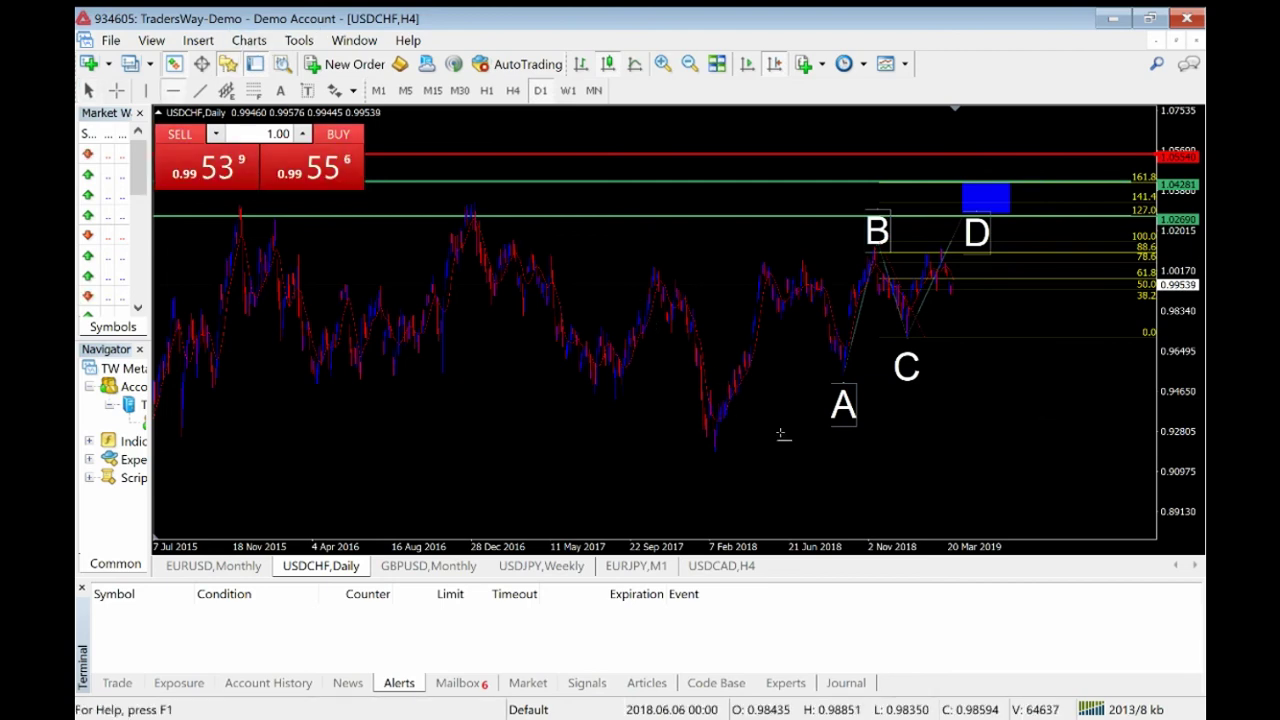
drag(1046, 377, 1078, 242)
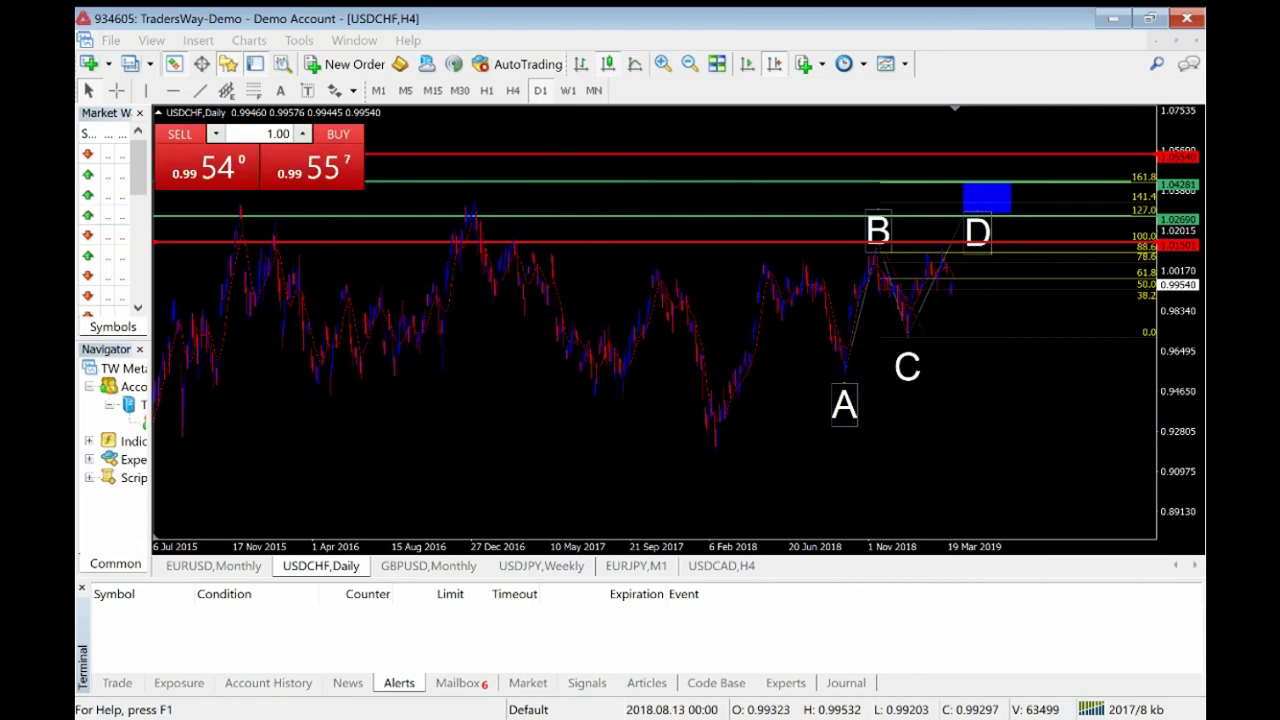
key(Return)
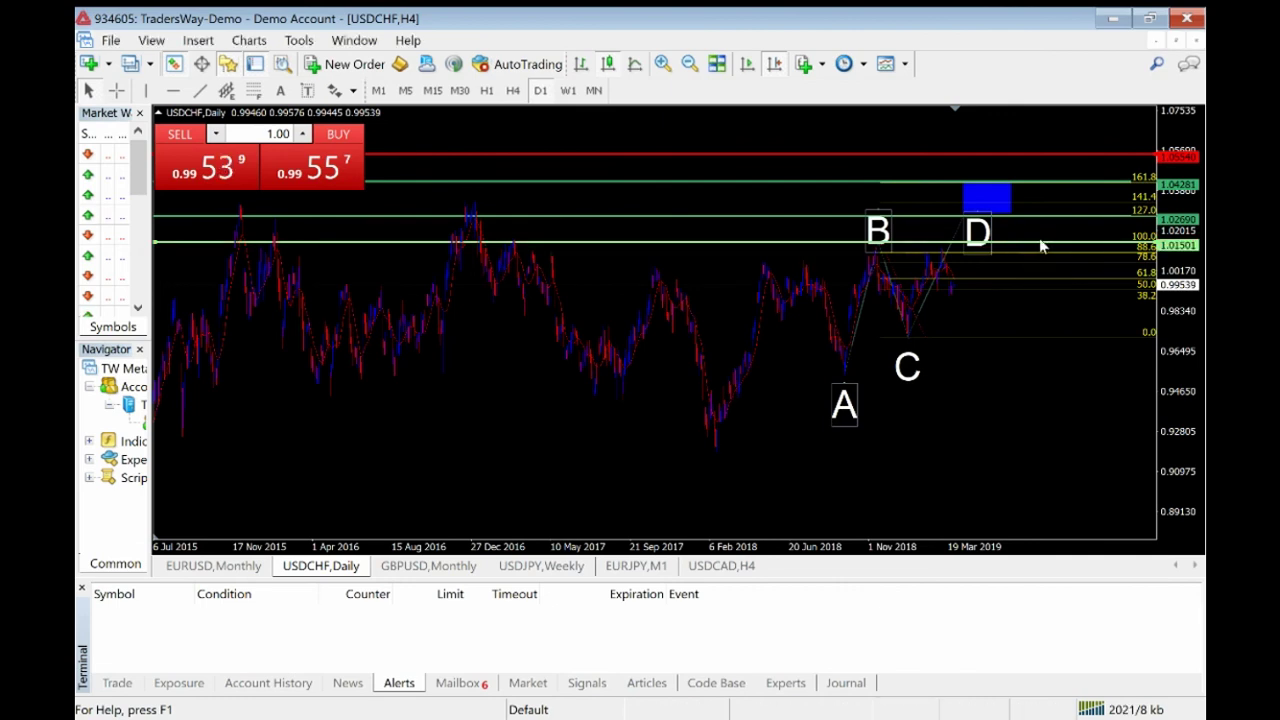
drag(1040, 245, 1098, 254)
drag(1097, 251, 1100, 267)
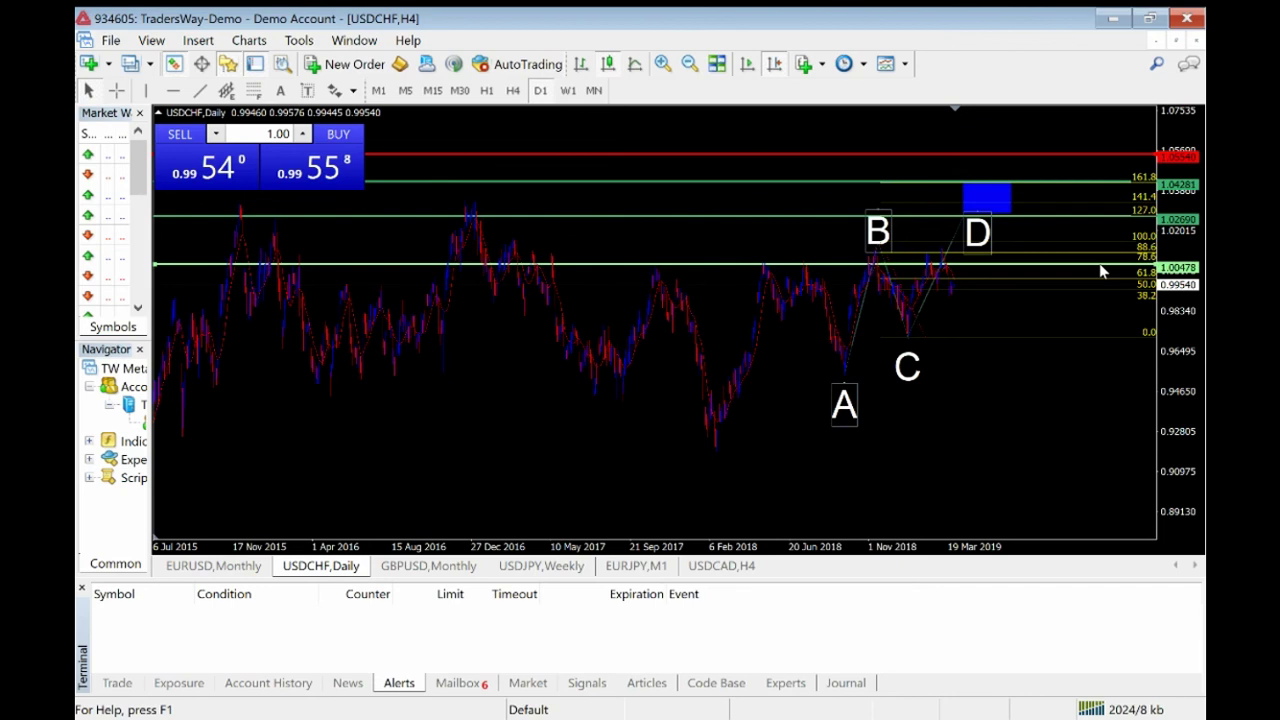
drag(1100, 270, 1116, 307)
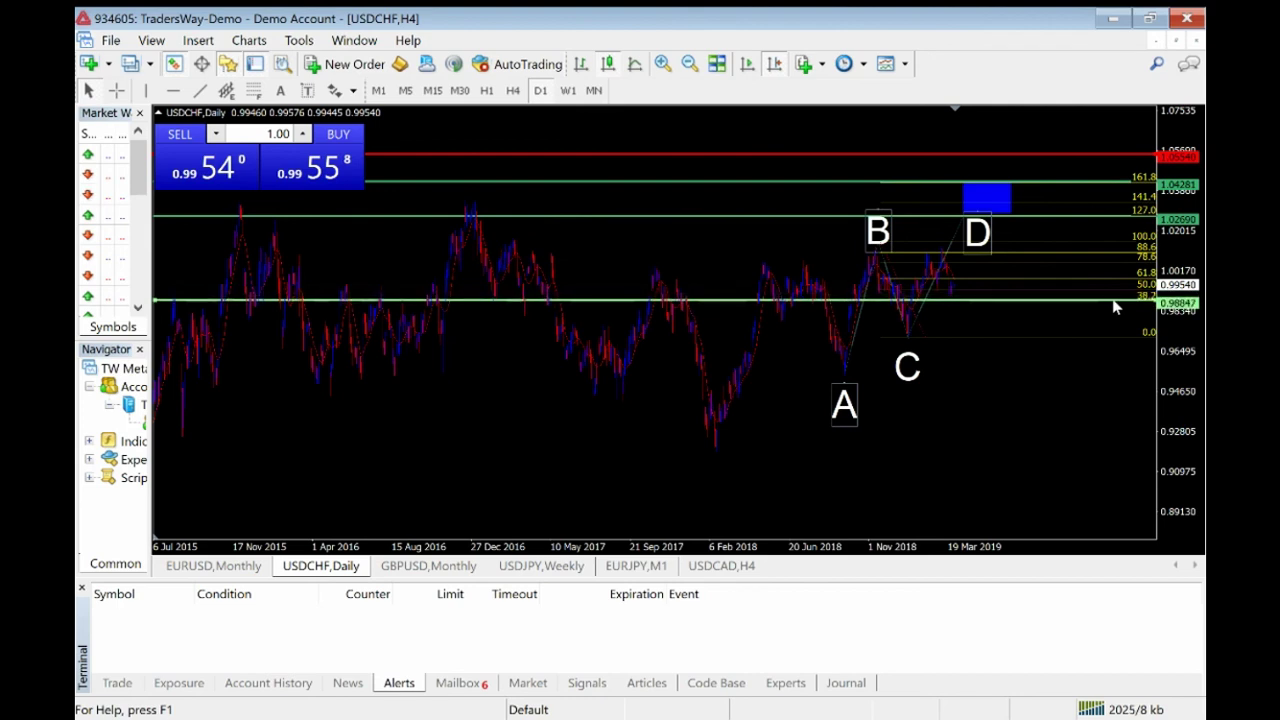